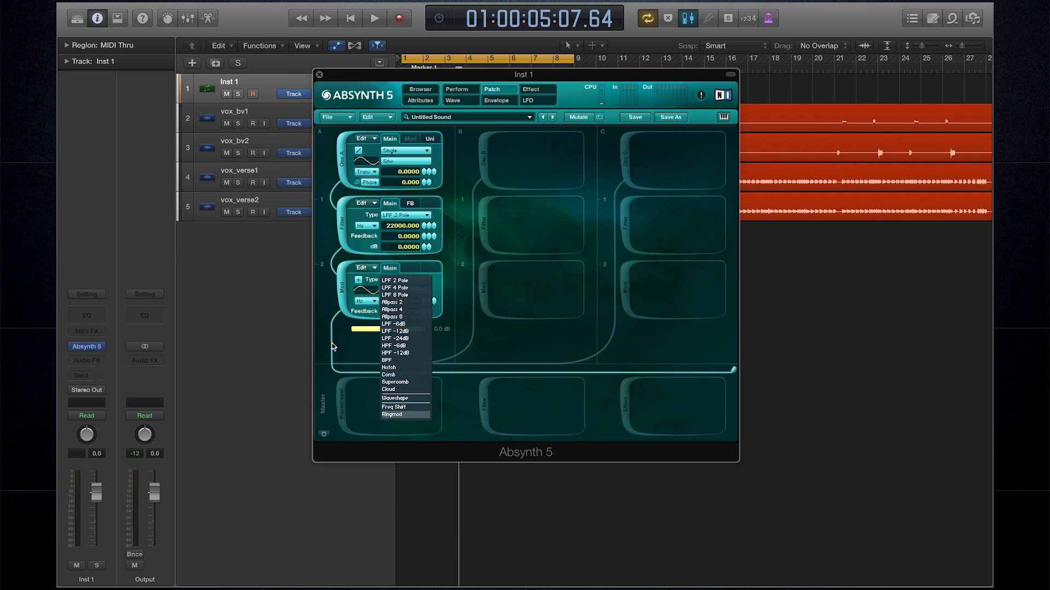
- Activate the master Waveshaper and the Aetherizer Effect module, and set oscillator A's type to Audio In
left_click(340, 407)
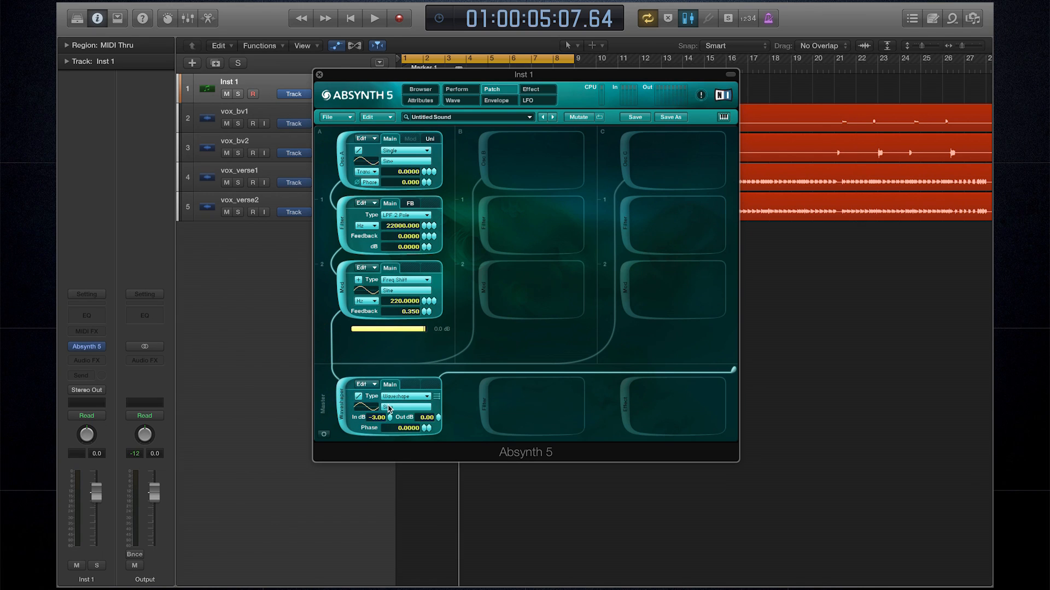
left_click(626, 411)
left_click(687, 385)
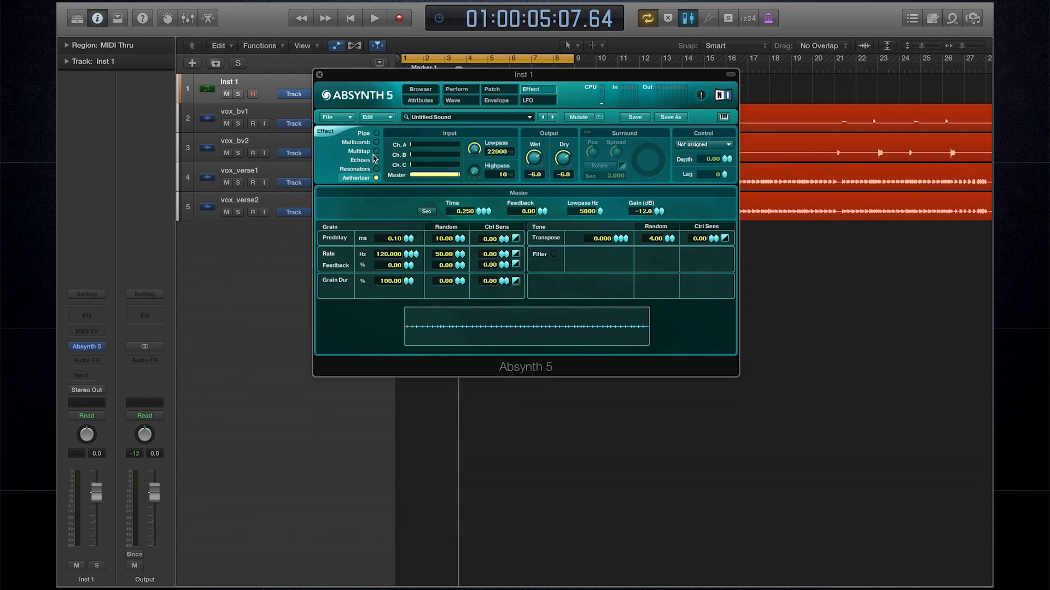
left_click(492, 89)
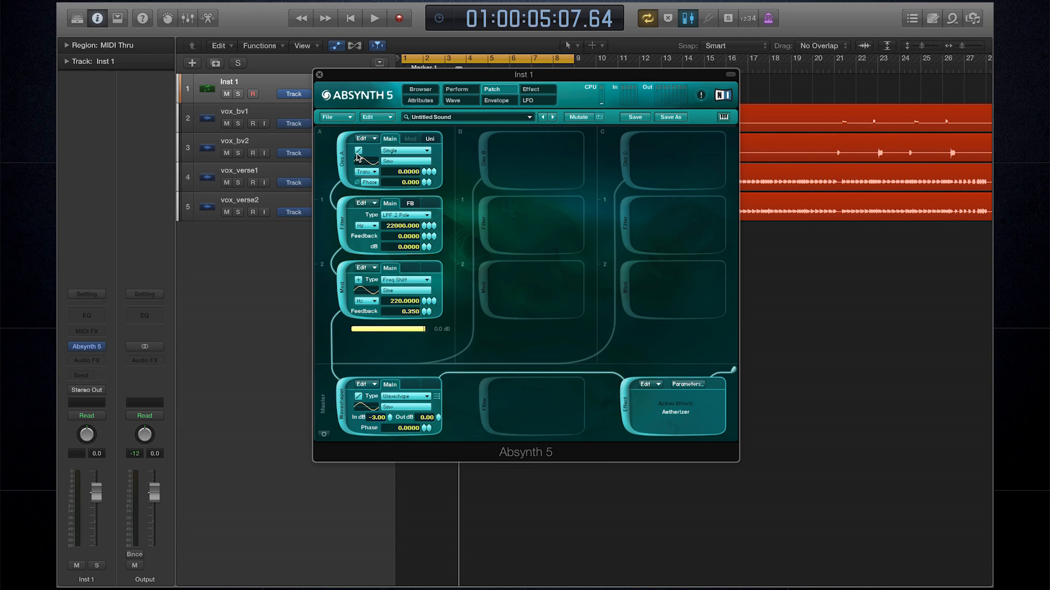
left_click(405, 152)
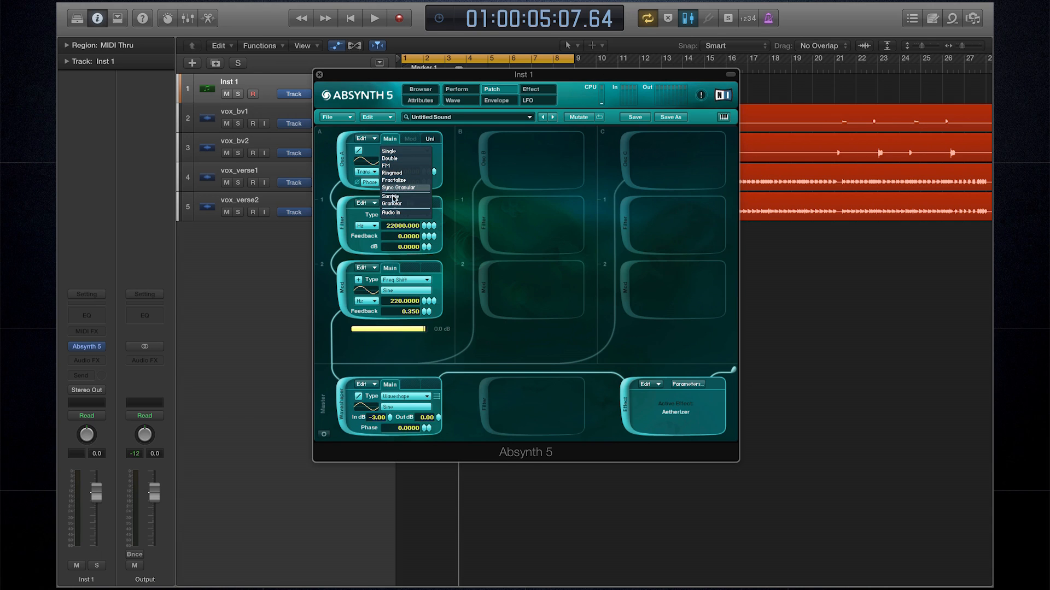
left_click(390, 214)
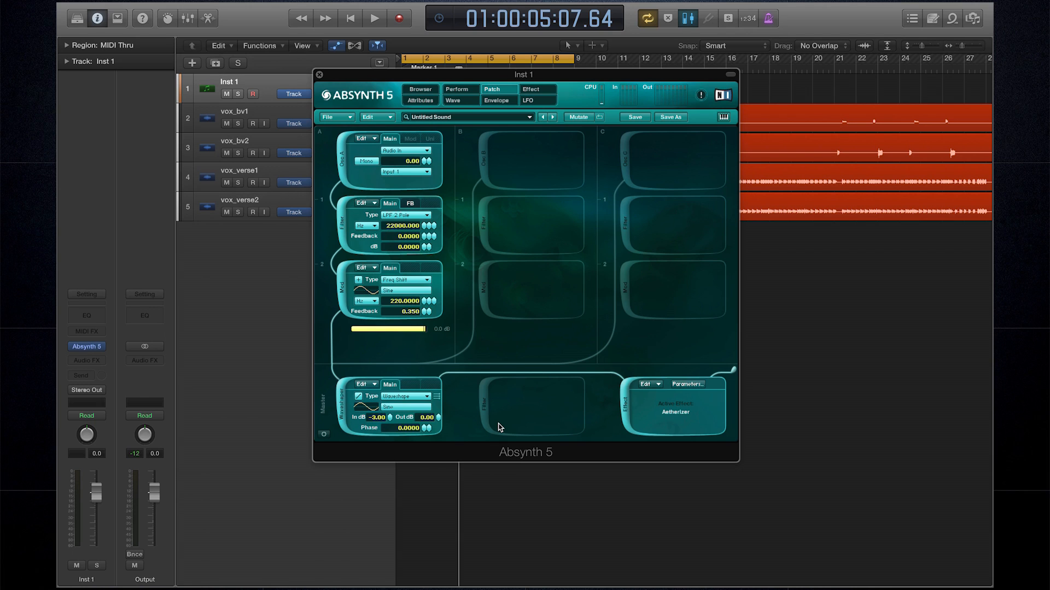
- Close the instrument plug-in window and delete the Inst 1 track
left_click(319, 75)
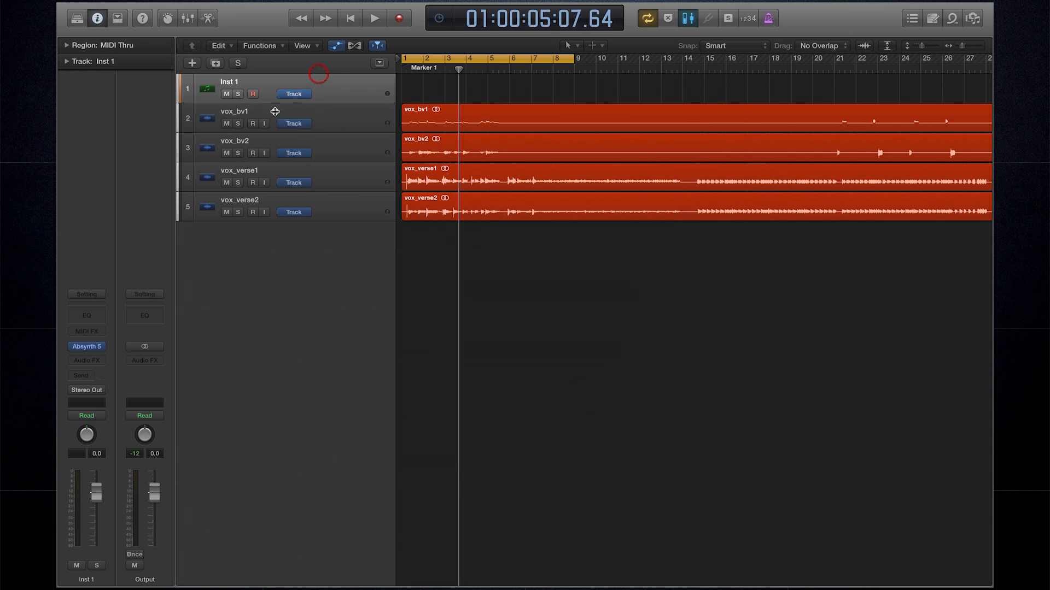
left_click(189, 115)
left_click(187, 93)
key("BackSpace")
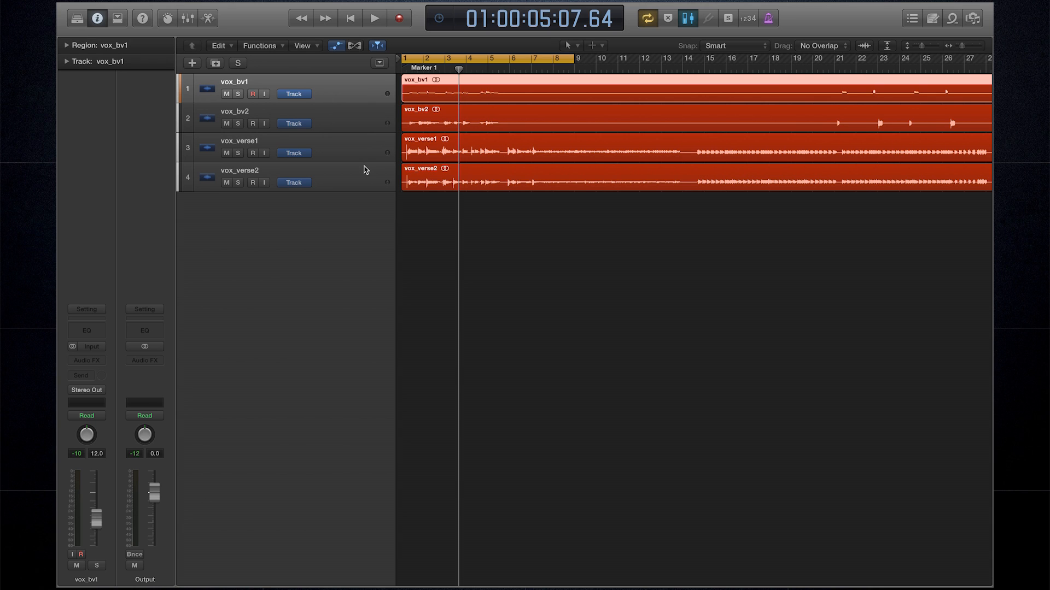
- In the mixer, add a Bus 1 send to all four vocal channels, at 0.0 dB on vox_bv1 and +6.0 dB on the others
key("x")
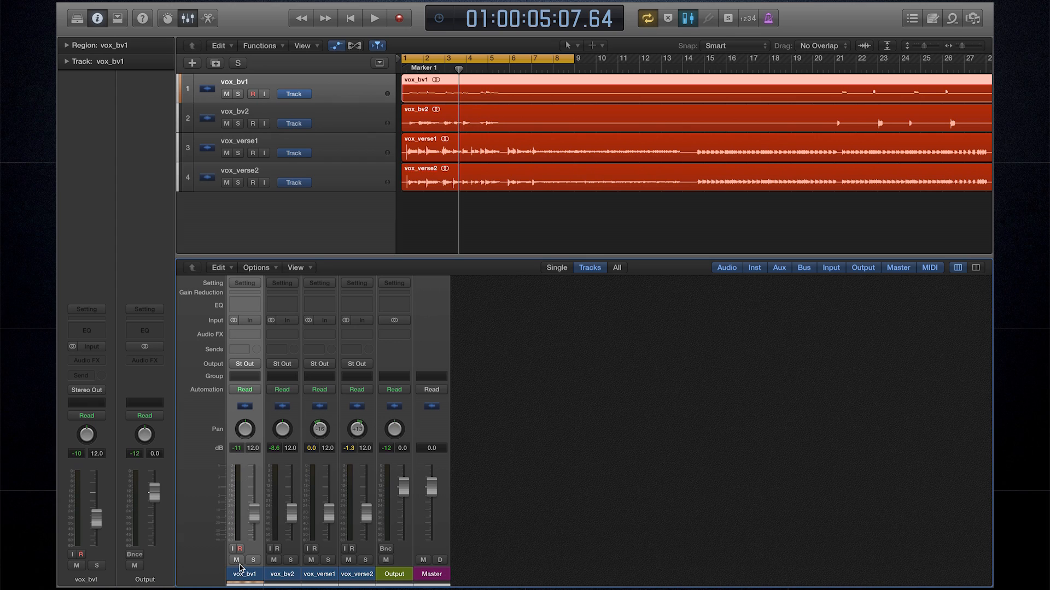
left_click(244, 353)
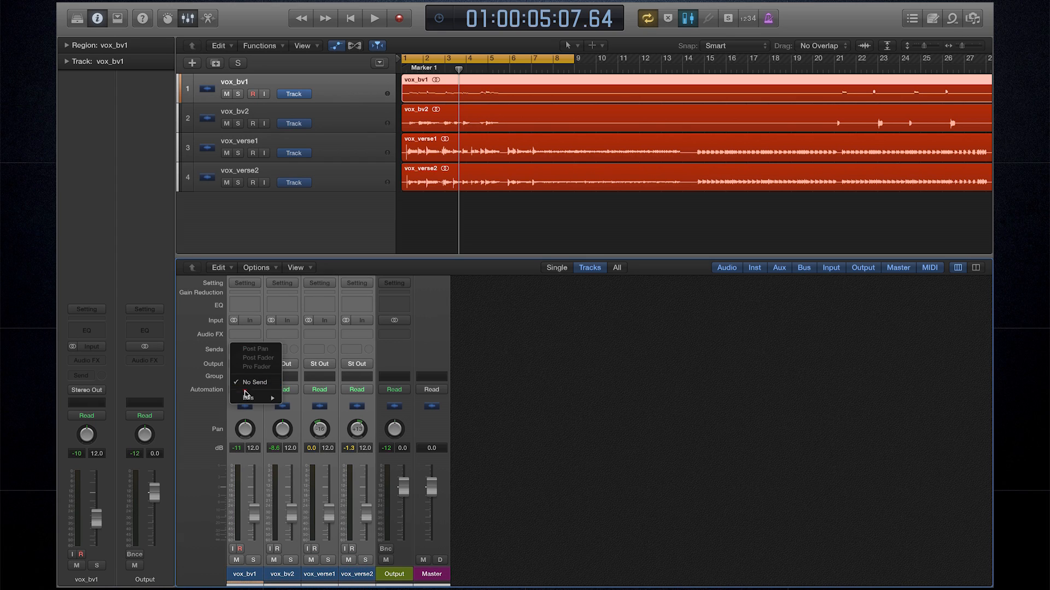
mouse_move(252, 398)
left_click(304, 398)
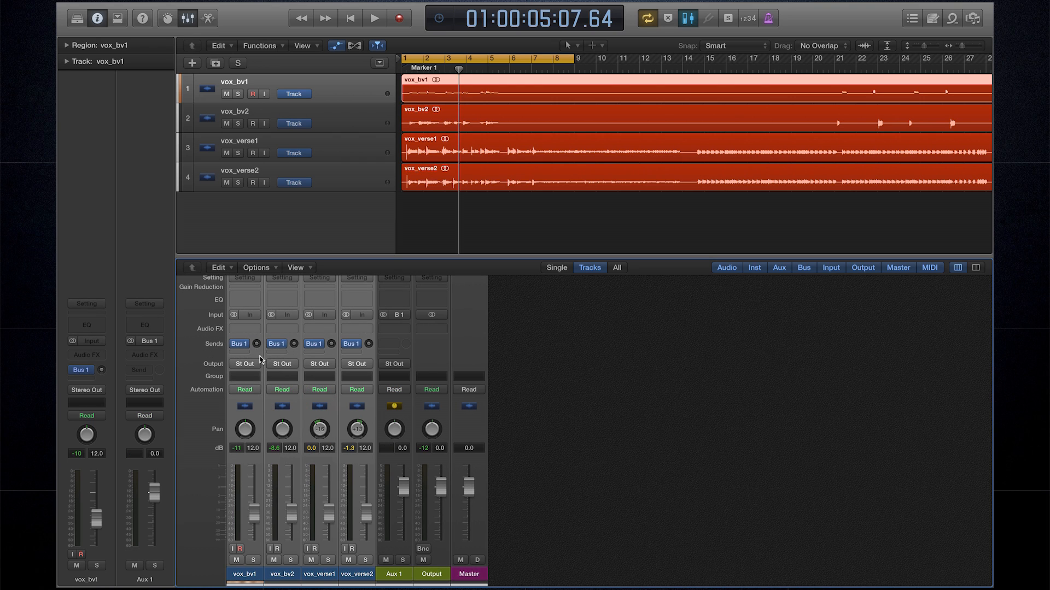
left_click(257, 344, "alt")
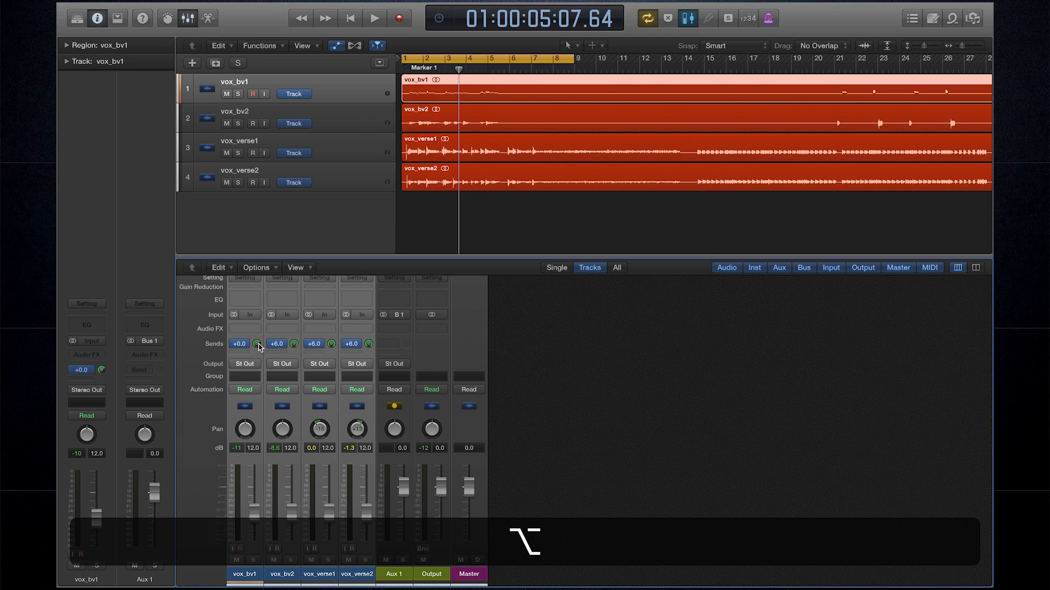
- Insert the Absynth 5 MFX Audio Unit as an effect on the Aux 1 channel
left_click(385, 553)
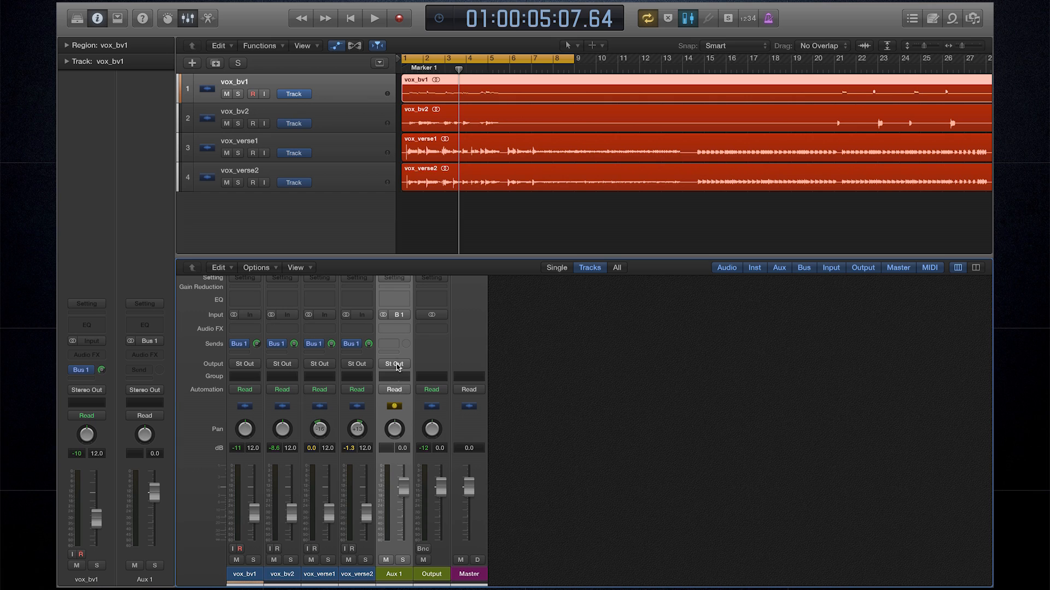
left_click(404, 329)
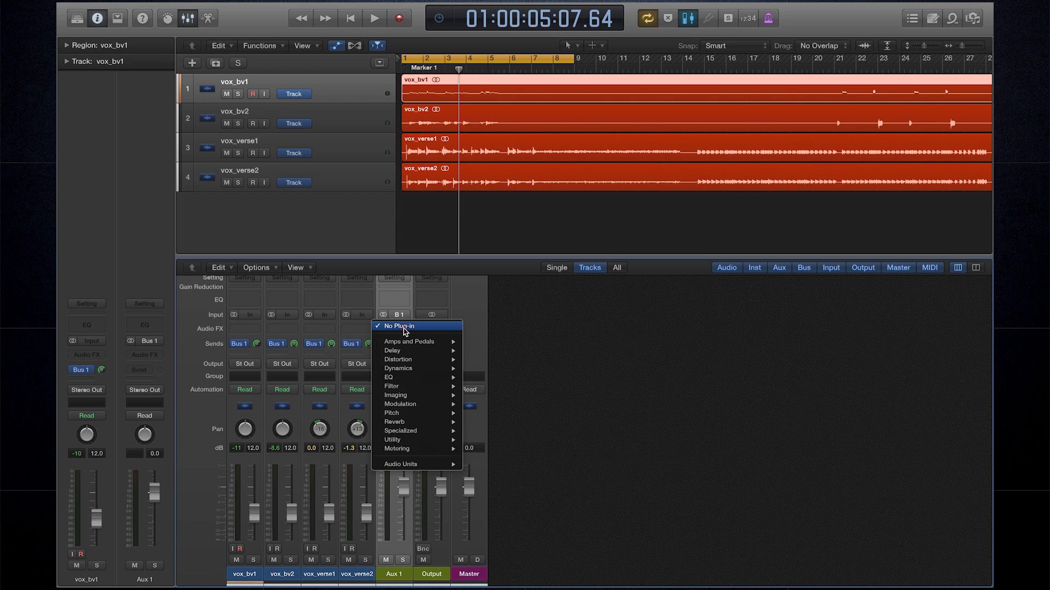
mouse_move(404, 464)
mouse_move(508, 528)
mouse_move(575, 410)
left_click(657, 411)
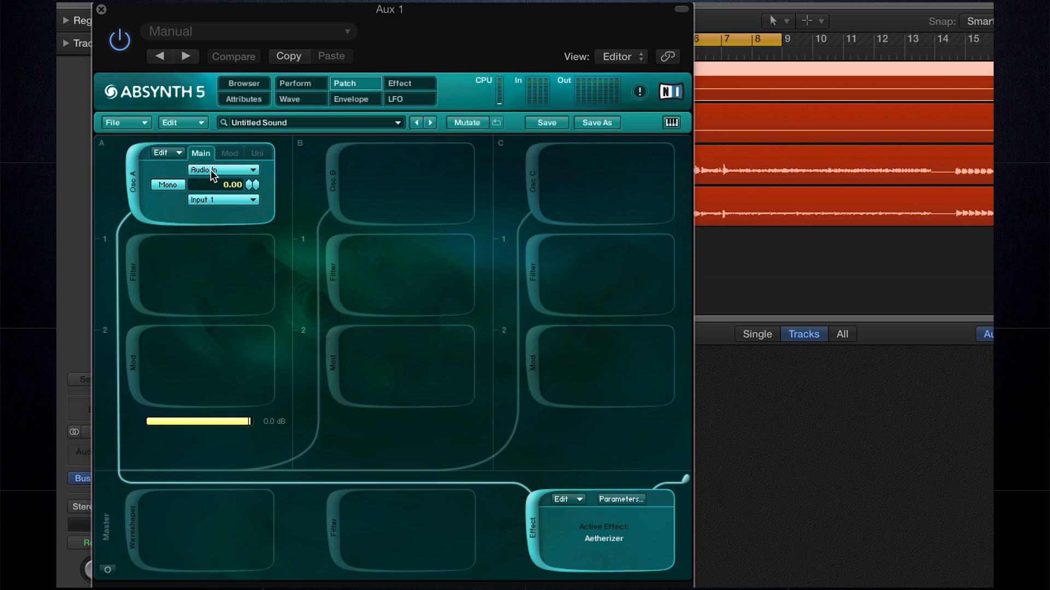
- Switch oscillator A's audio input to Stereo and reposition the compacted plug-in window clear of the mixer channels
left_click(162, 183)
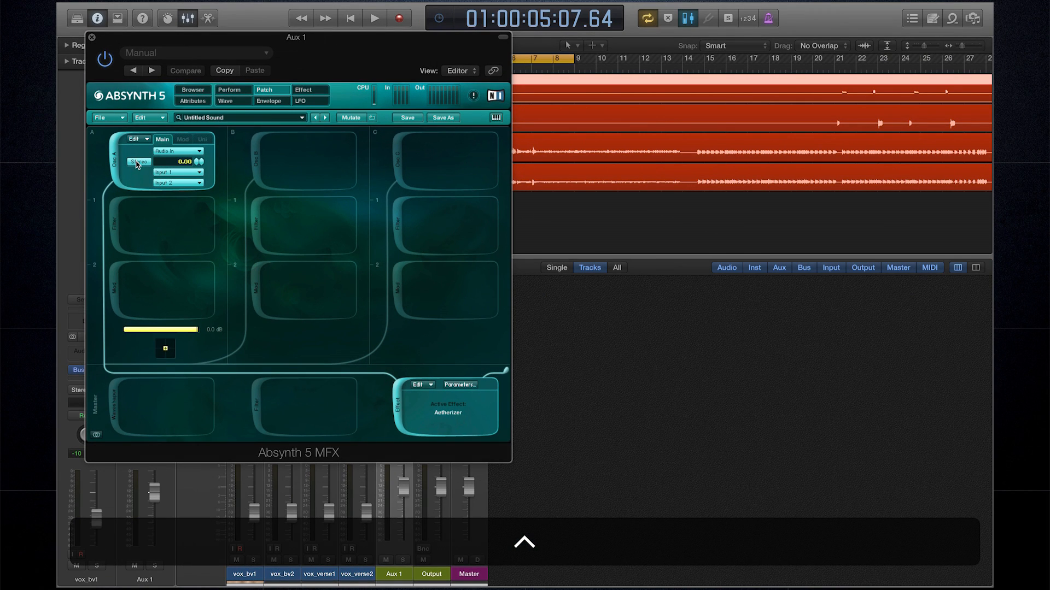
left_click(503, 36)
left_click_drag(323, 37, 731, 104)
- Set the Aetherizer's master Feedback and grain Feedback both to 79.00 while auditioning the vocals
key("space")
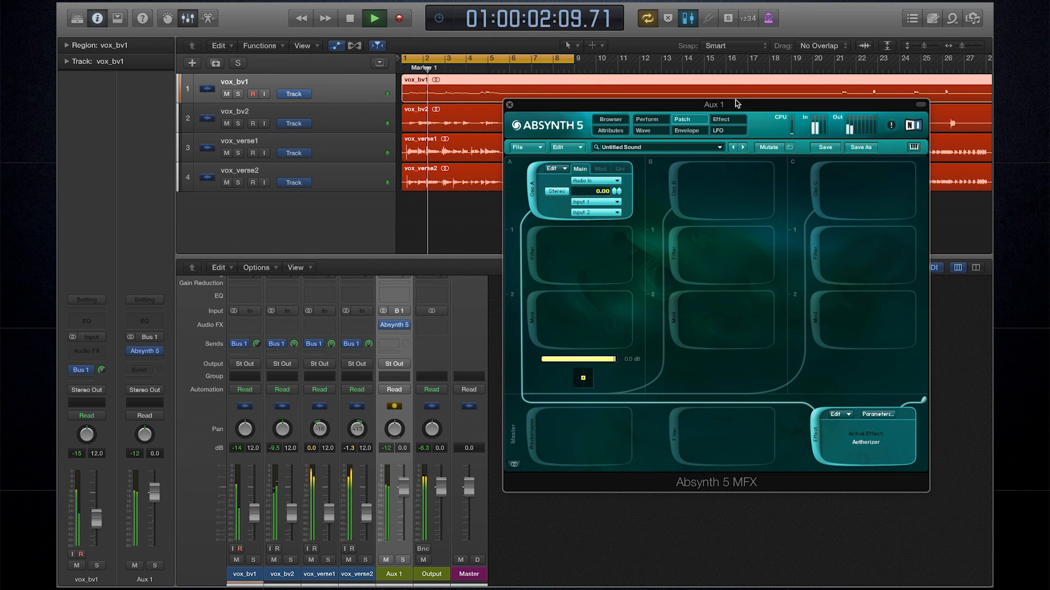
left_click(876, 414)
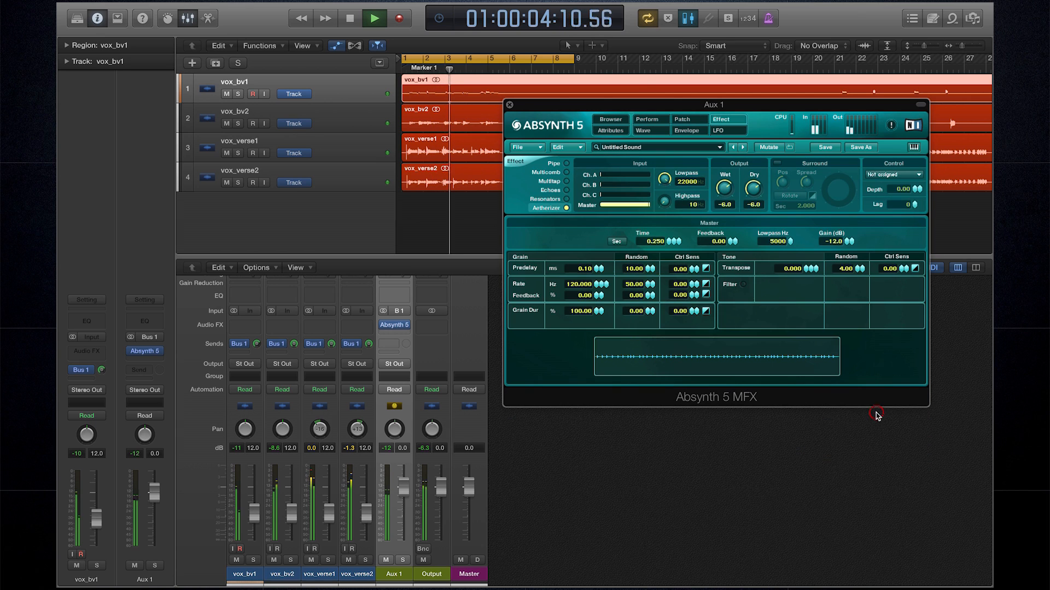
left_click_drag(730, 241, 731, 202)
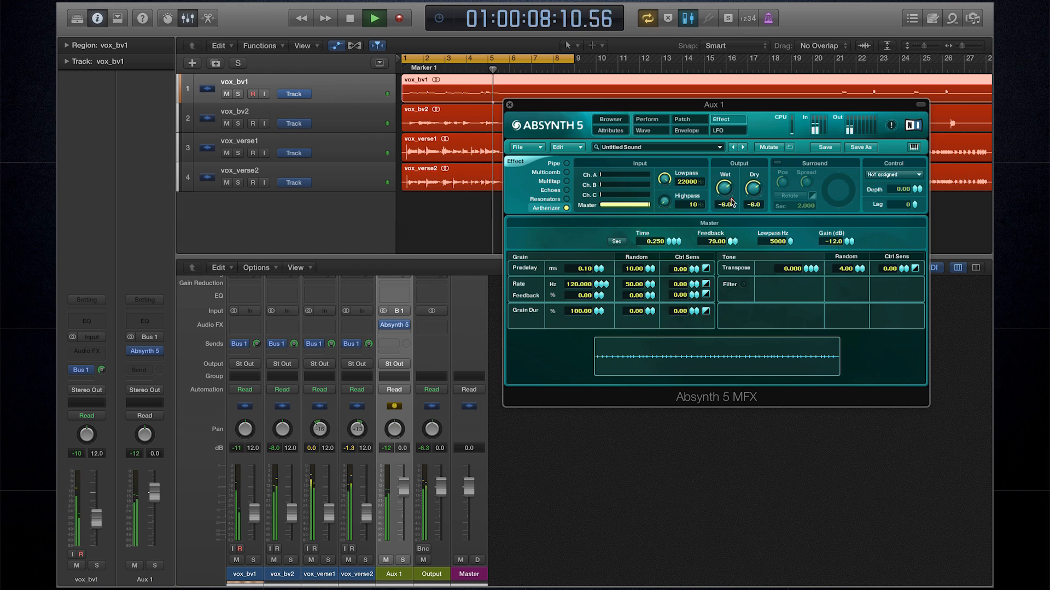
left_click_drag(598, 295, 601, 253)
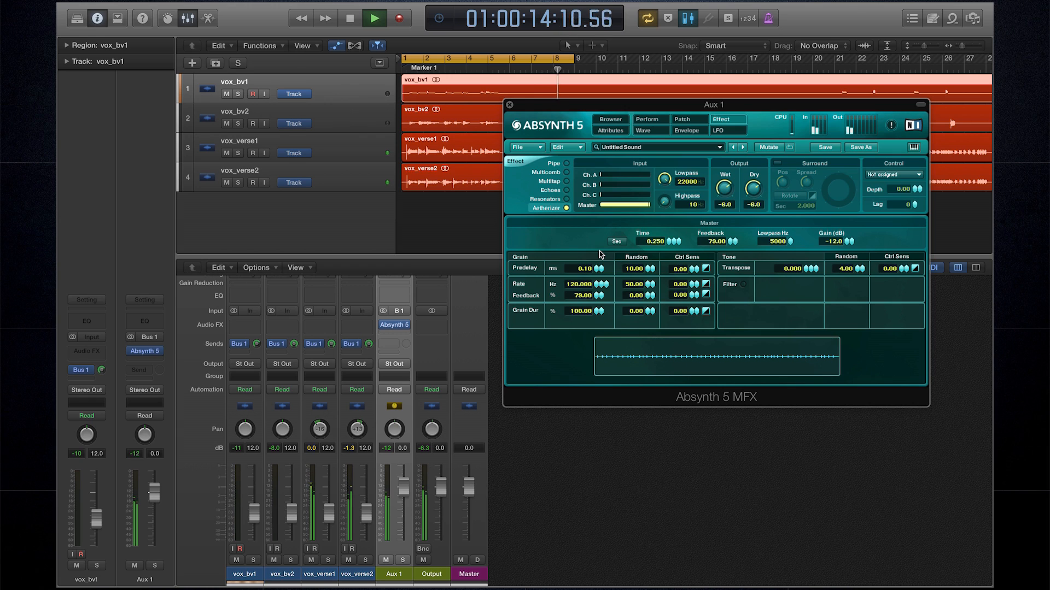
key("space")
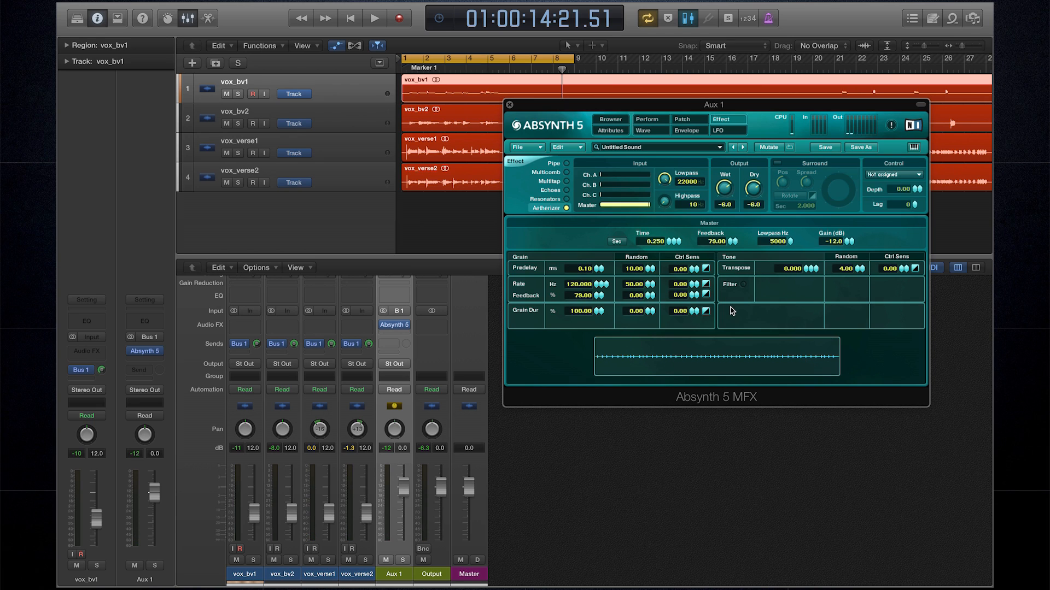
- Move the playhead back, return to the patch view and deactivate the master Effect module
key("shift+super+comma")
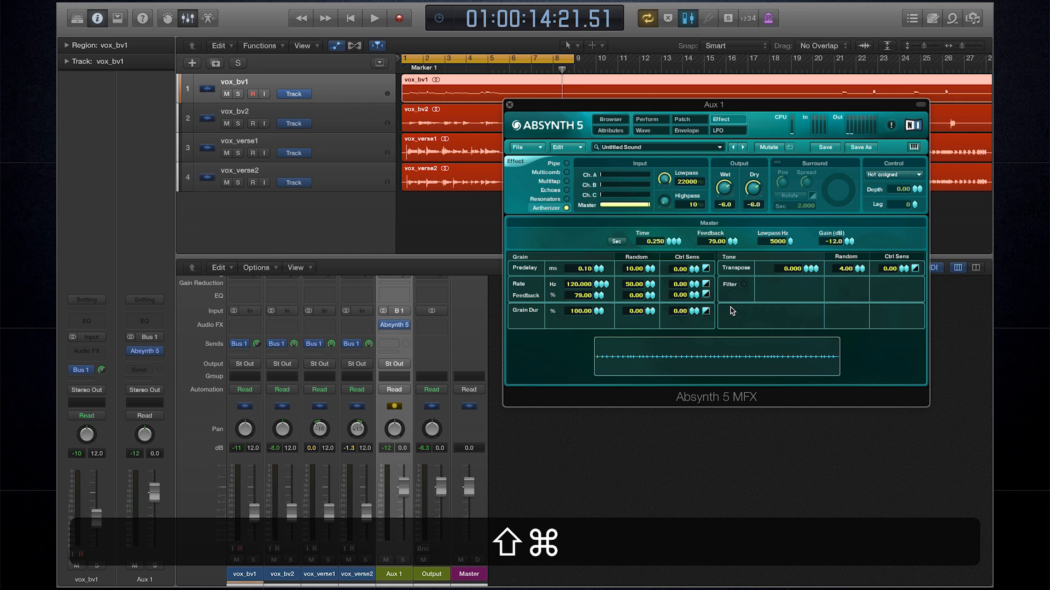
left_click(682, 119)
left_click(813, 444)
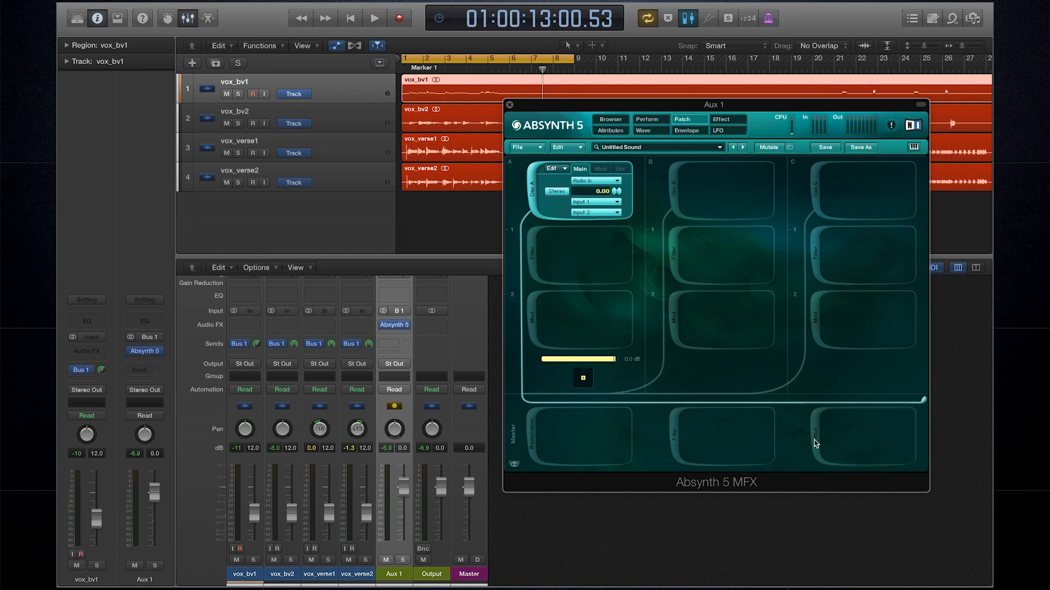
left_click(535, 263)
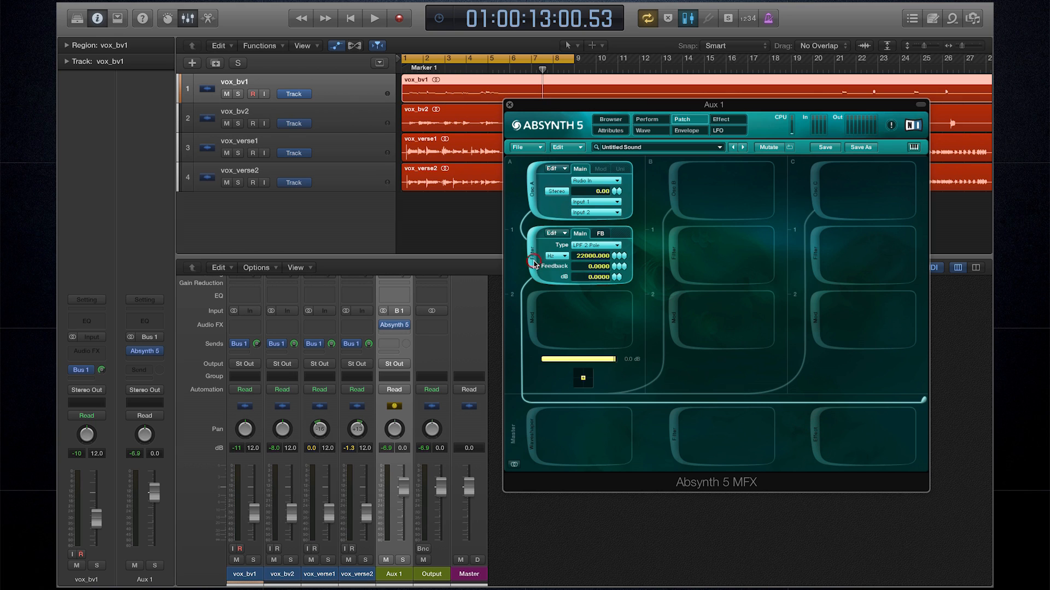
left_click(537, 318)
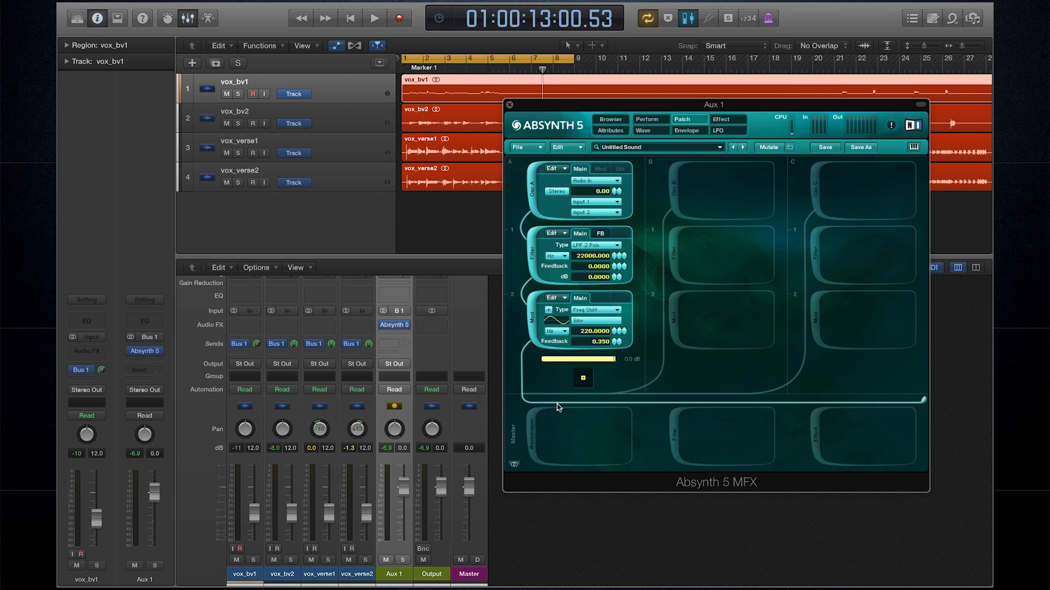
left_click(532, 255)
left_click(529, 322)
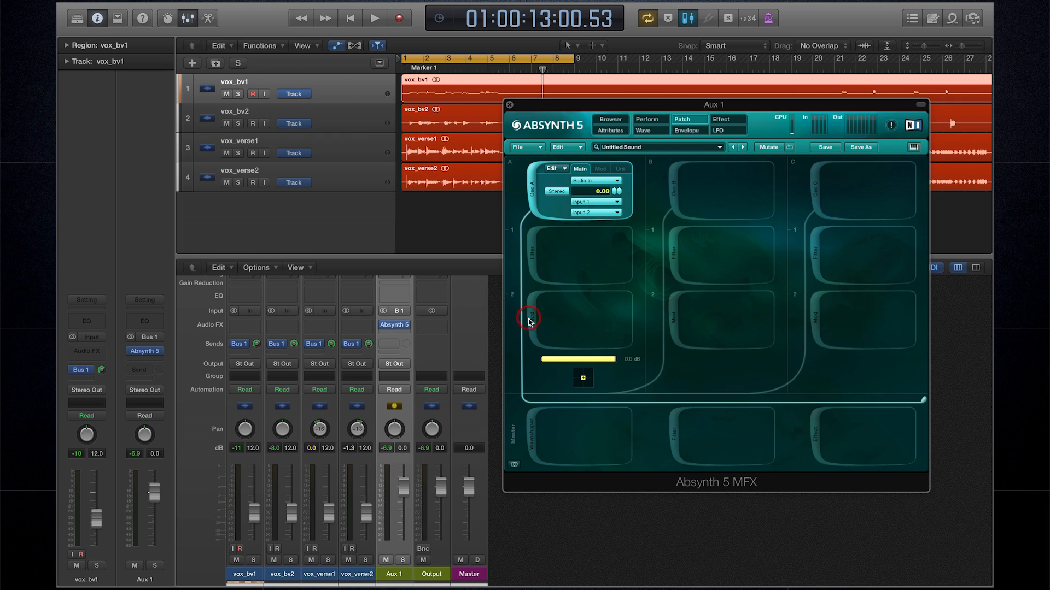
- Solo Aux 1, activate channel A's Filter module with Feedback at 0.0300, and play the song from the beginning
left_click(402, 560)
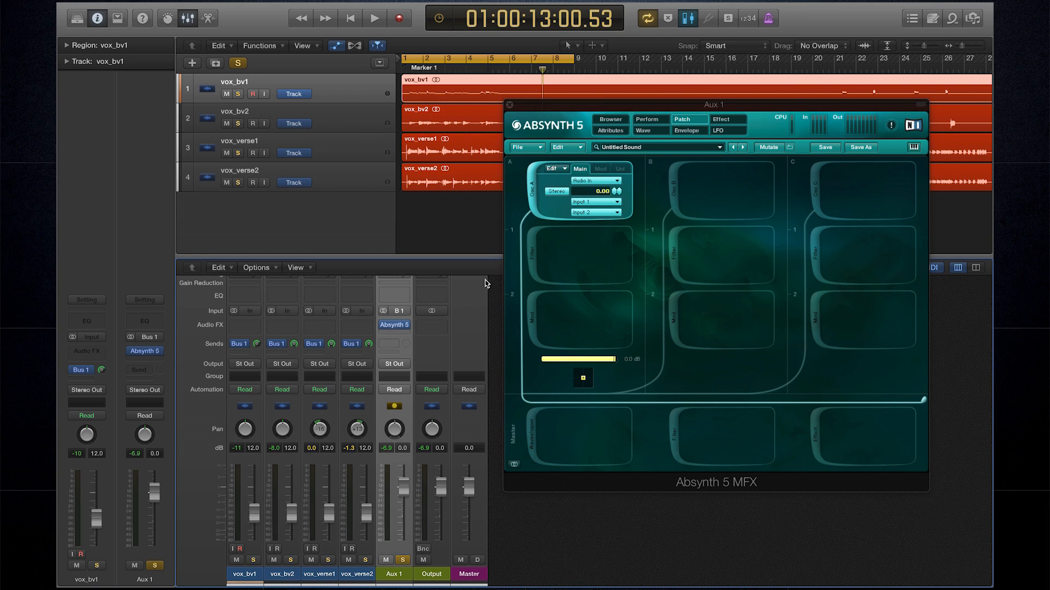
left_click(535, 259)
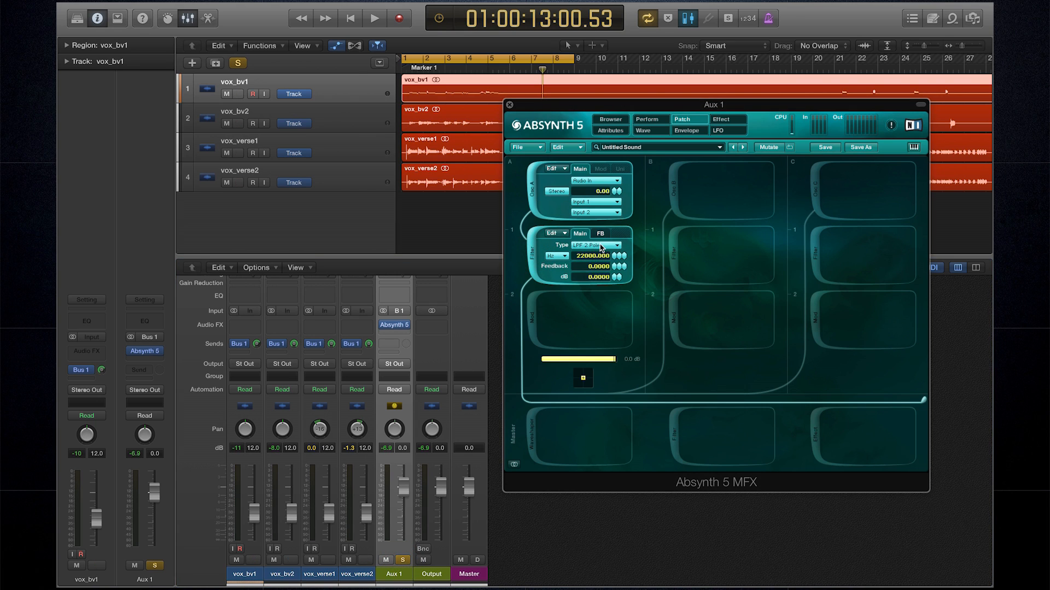
left_click_drag(614, 268, 619, 218)
key("Return")
key("space")
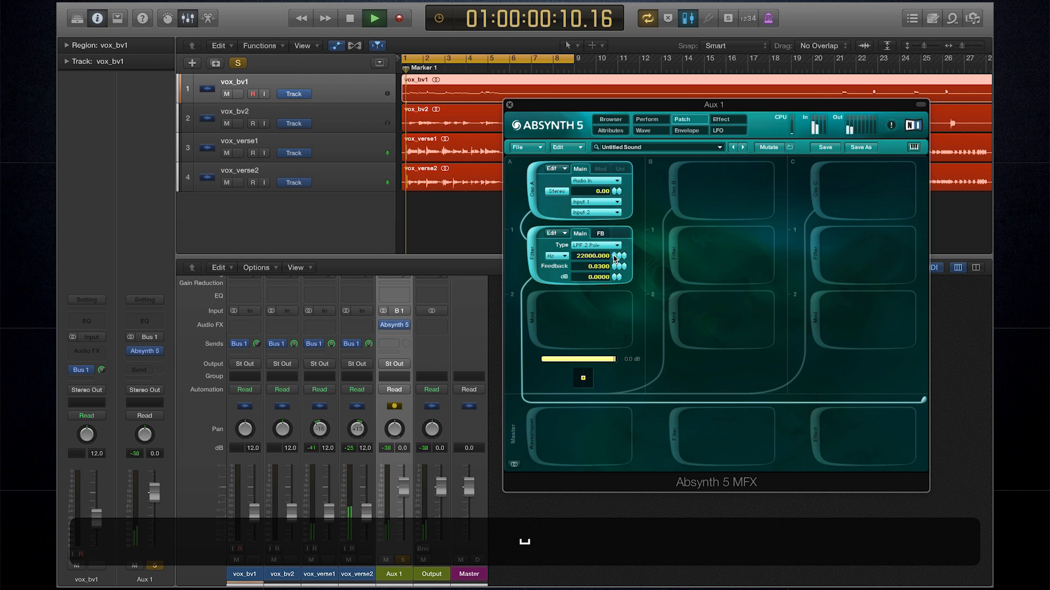
- Sweep the LPF 2 Pole cutoff frequency during playback, stop, and deactivate the Filter module
left_click_drag(614, 259, 622, 234)
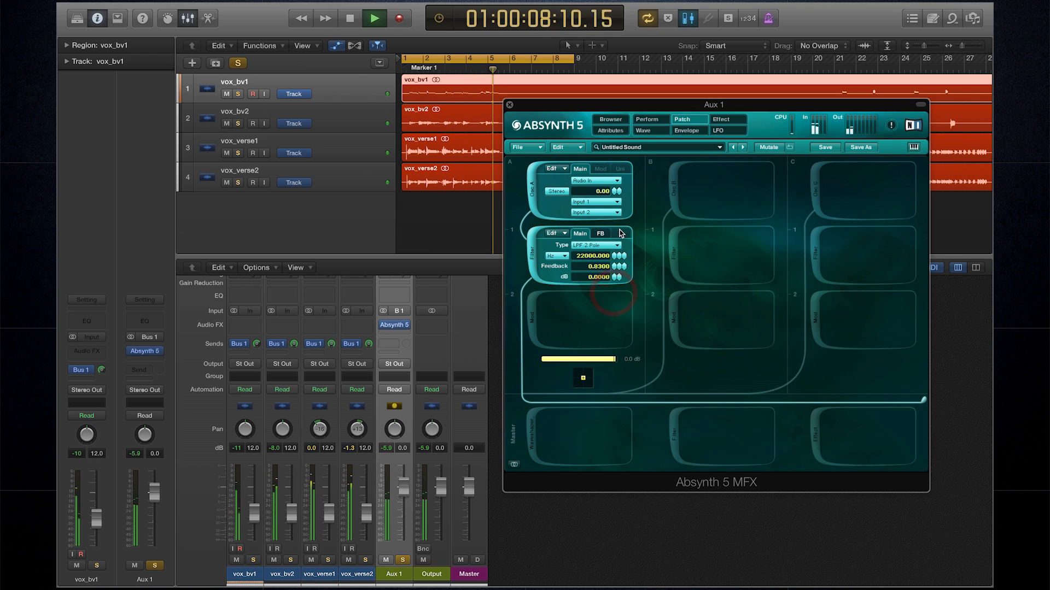
key("space")
left_click(534, 249)
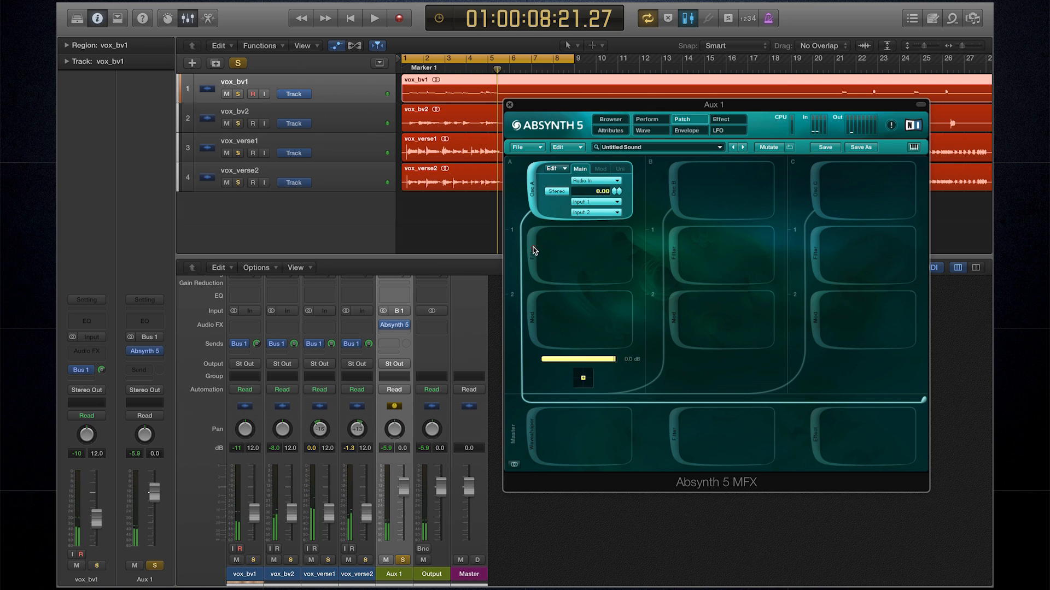
- Activate channel A's Mod module and sweep its Freq Shift frequency while the vocals play
left_click(530, 316)
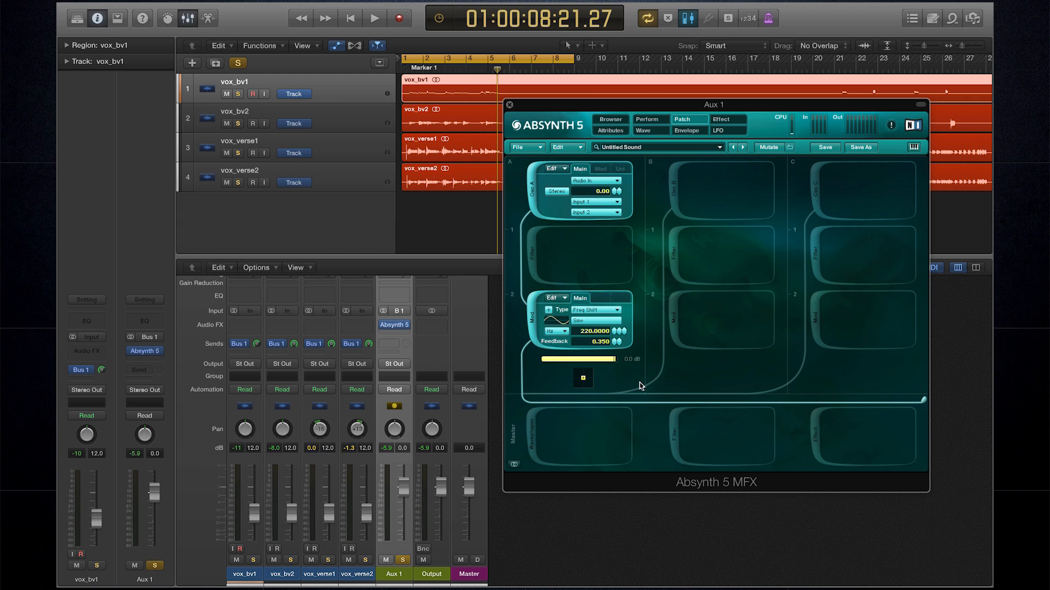
key("space")
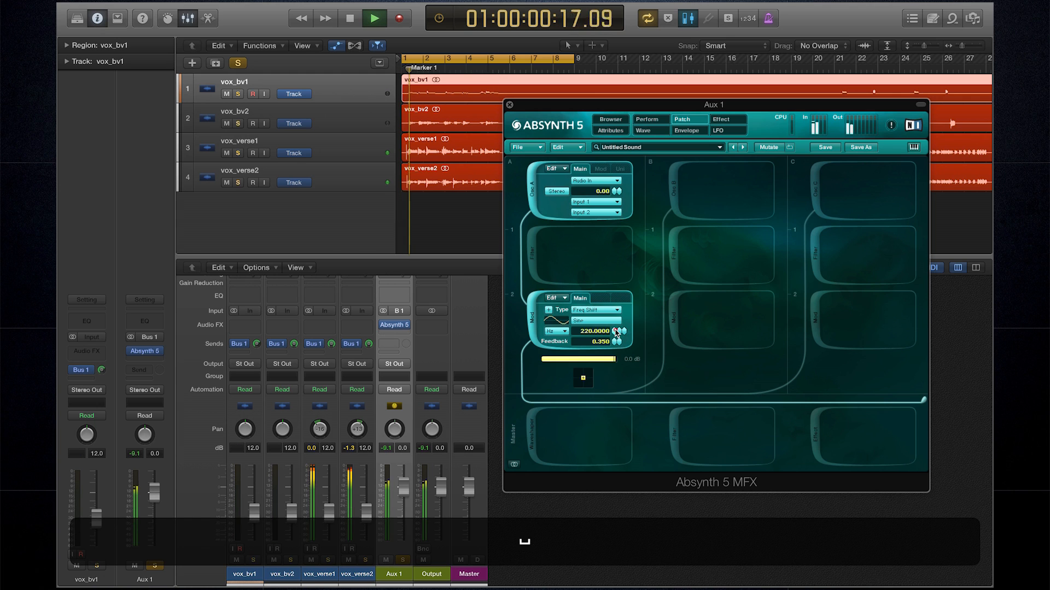
left_click_drag(622, 337, 624, 378)
- Change the Mod module to Ringmod at about 69.3 Hz, stop playback and reactivate the master Effect module
left_click(601, 316)
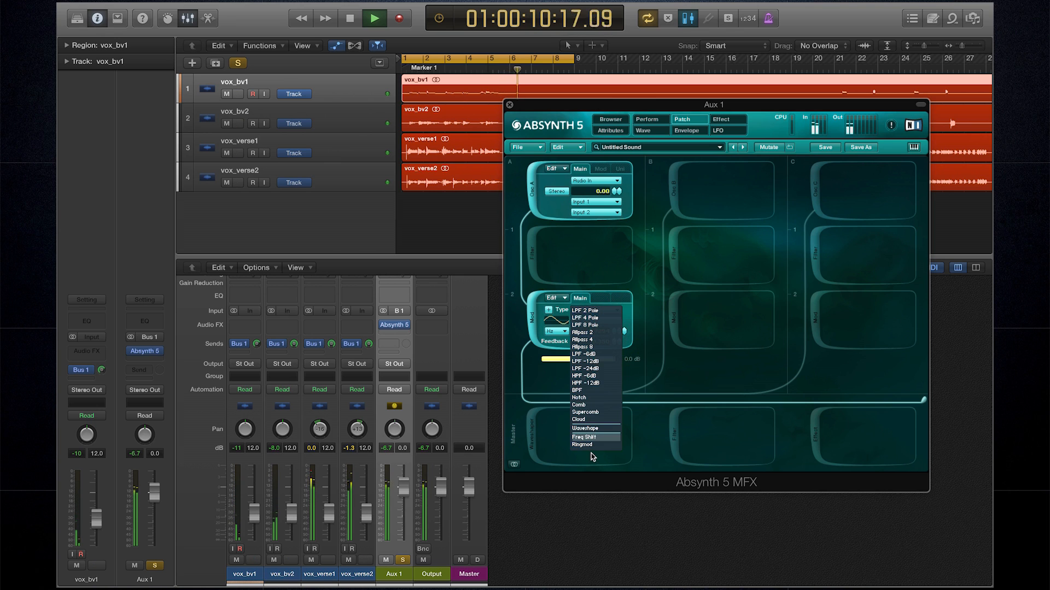
left_click(602, 358)
left_click_drag(617, 331, 626, 309)
key("space")
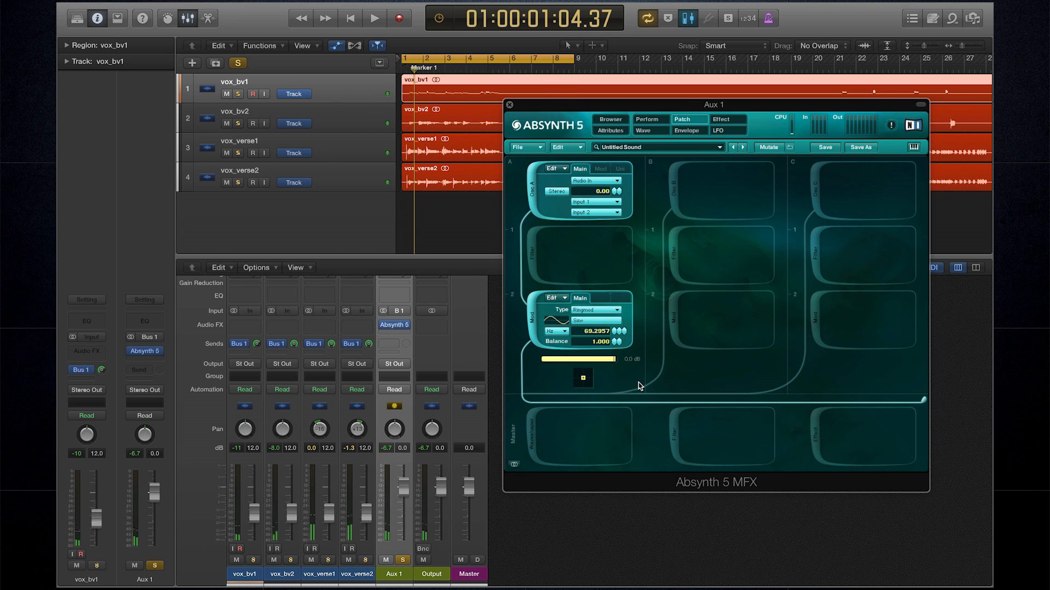
left_click(813, 451)
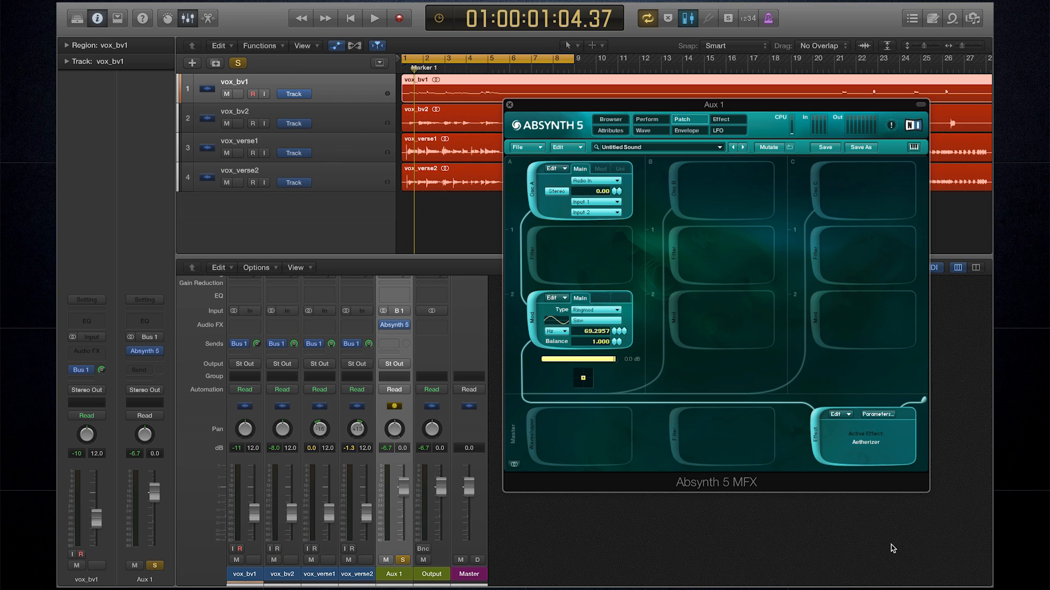
- View the Aetherizer parameters, and lower channel A's Ringmod frequency to about 29.1 Hz during playback
left_click(880, 415)
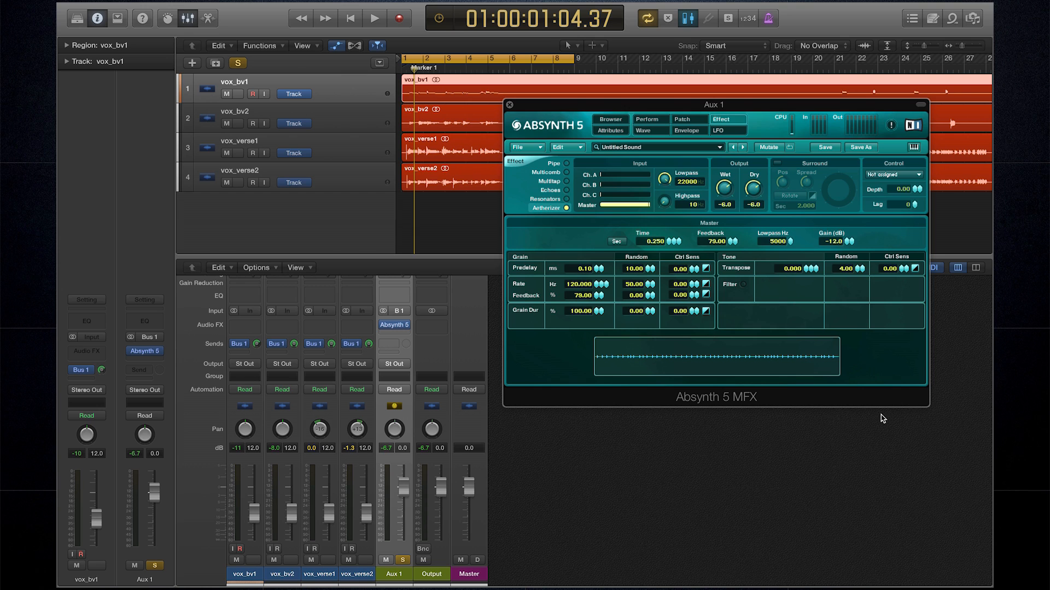
left_click(681, 119)
key("space")
mouse_move(611, 335)
left_mouse_down()
mouse_move(623, 282)
mouse_move(626, 345)
left_mouse_up()
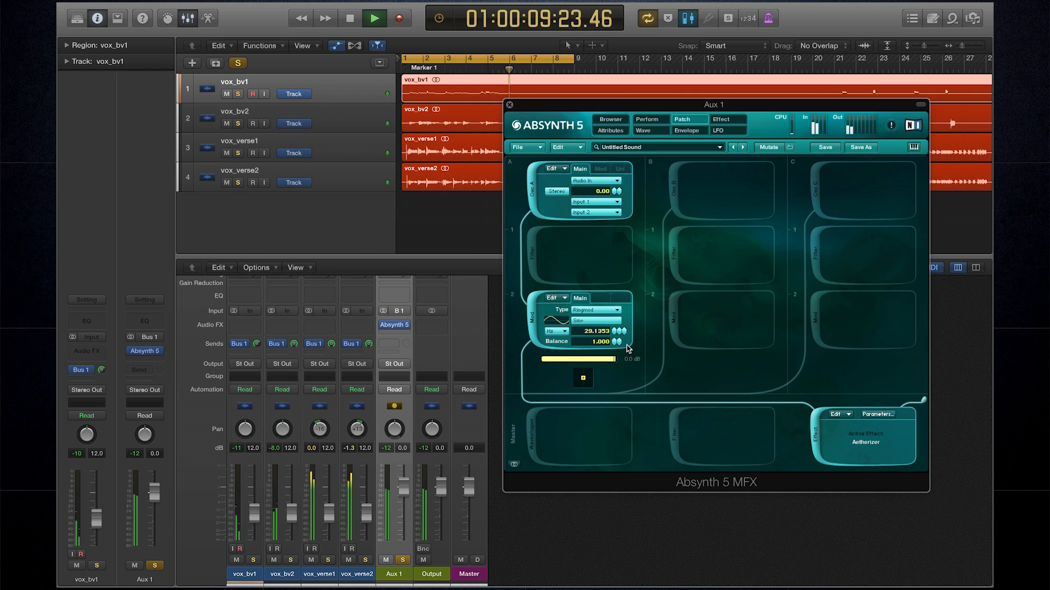
key("space")
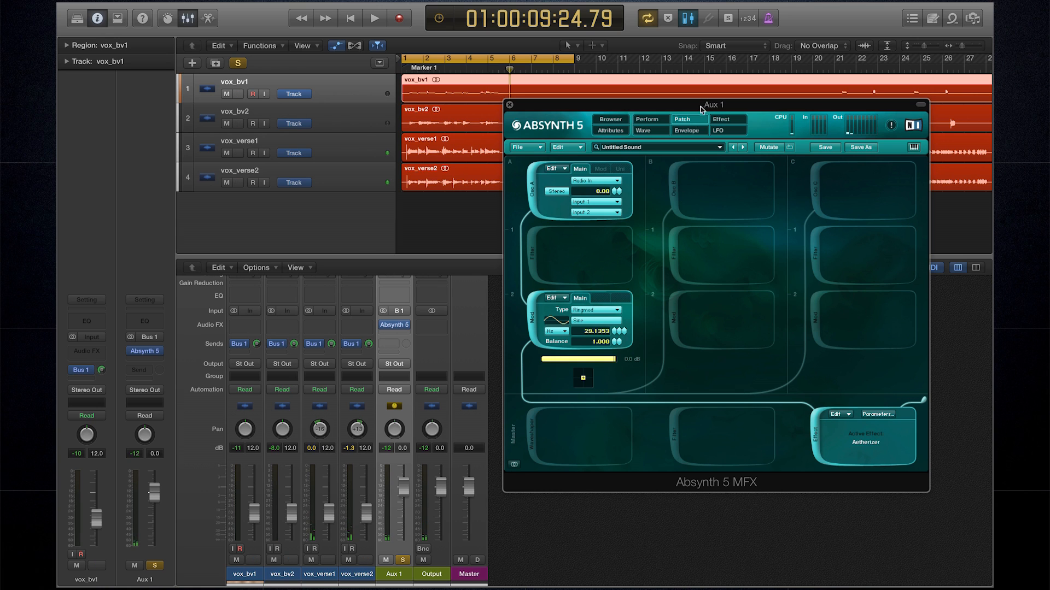
- Activate channel B's oscillator and Filter module, and change that module's type to Freq Shift
left_click(725, 121)
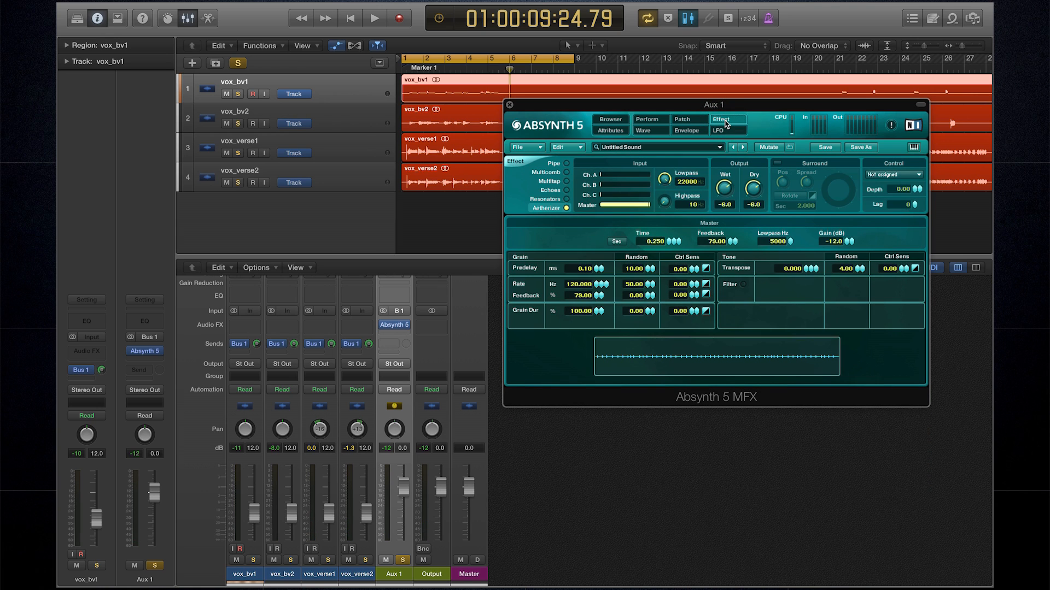
left_click(683, 120)
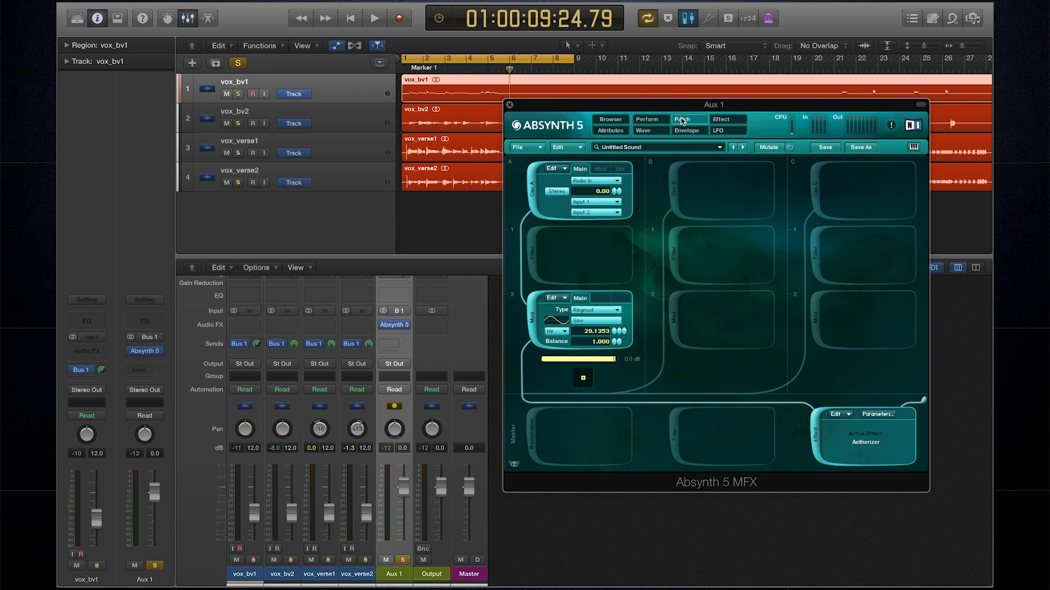
left_click(717, 187)
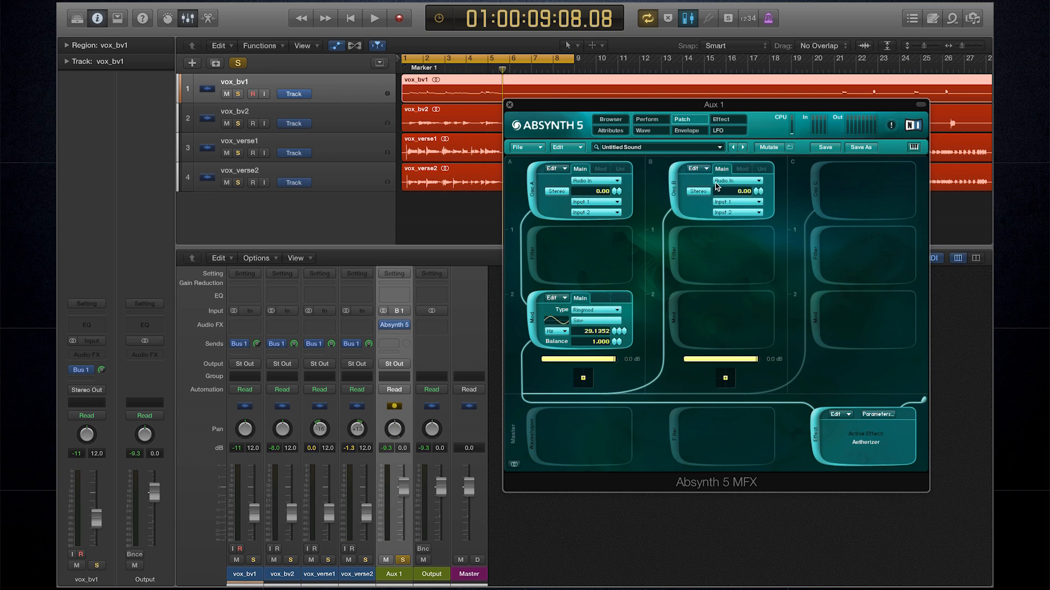
left_click(673, 255)
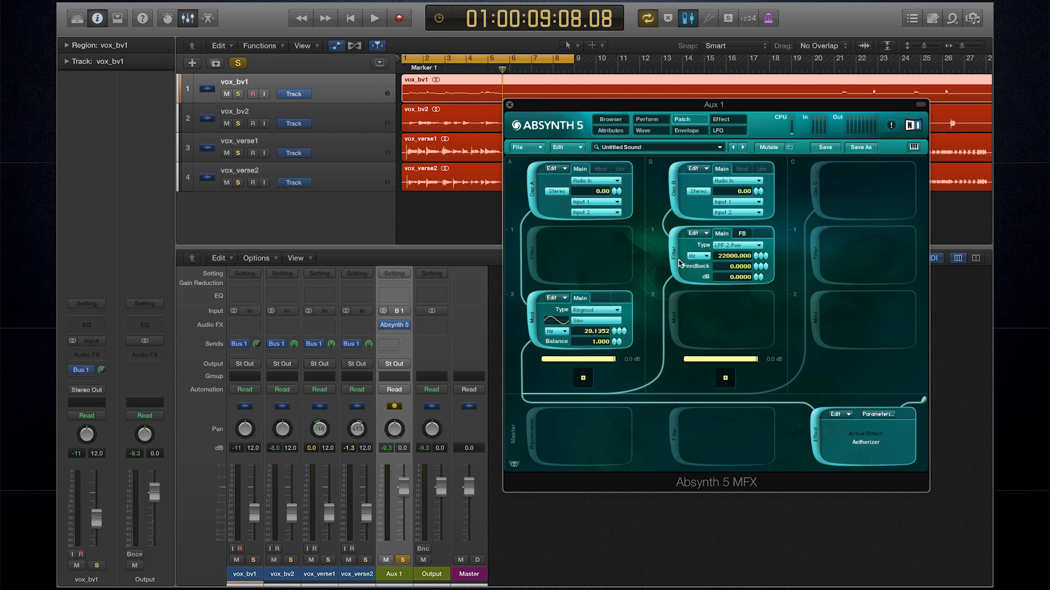
left_click(755, 246)
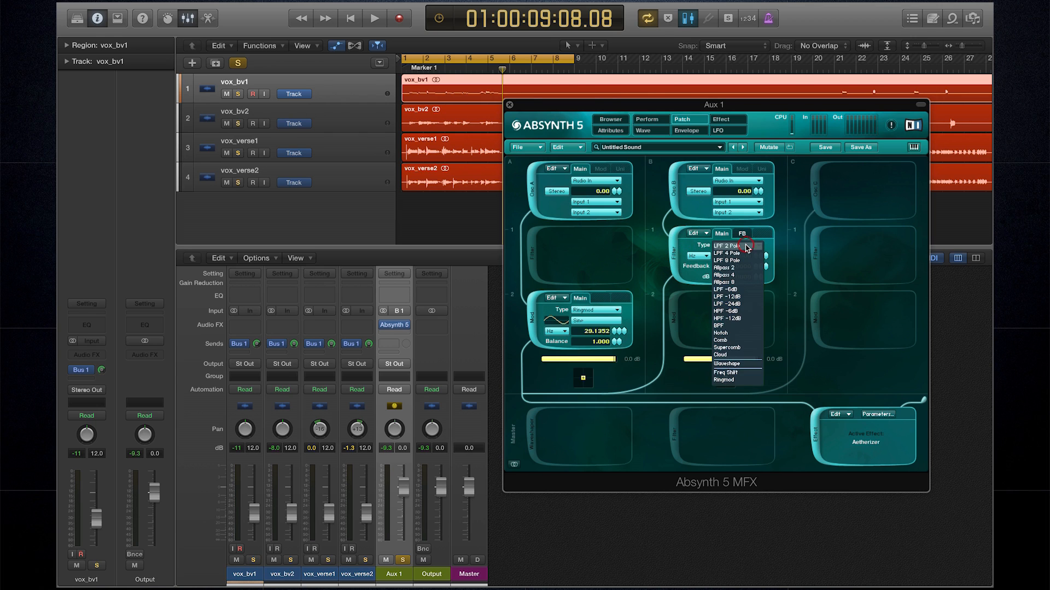
left_click(736, 372)
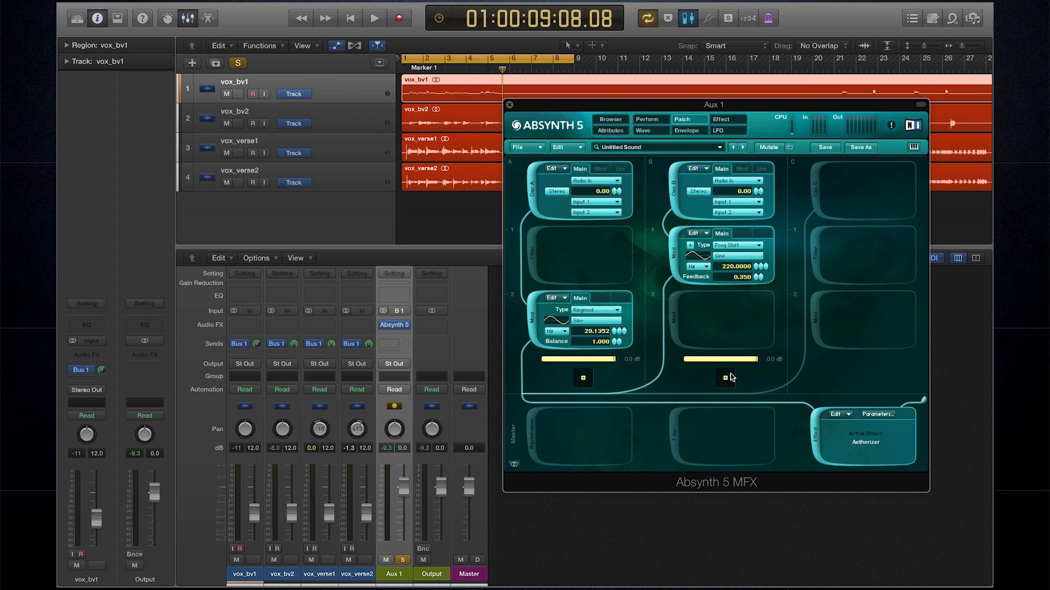
- Switch the Aetherizer's input from Master to Ch. B, and set channel A's Ringmod frequency to about 7.7 Hz
left_click(722, 119)
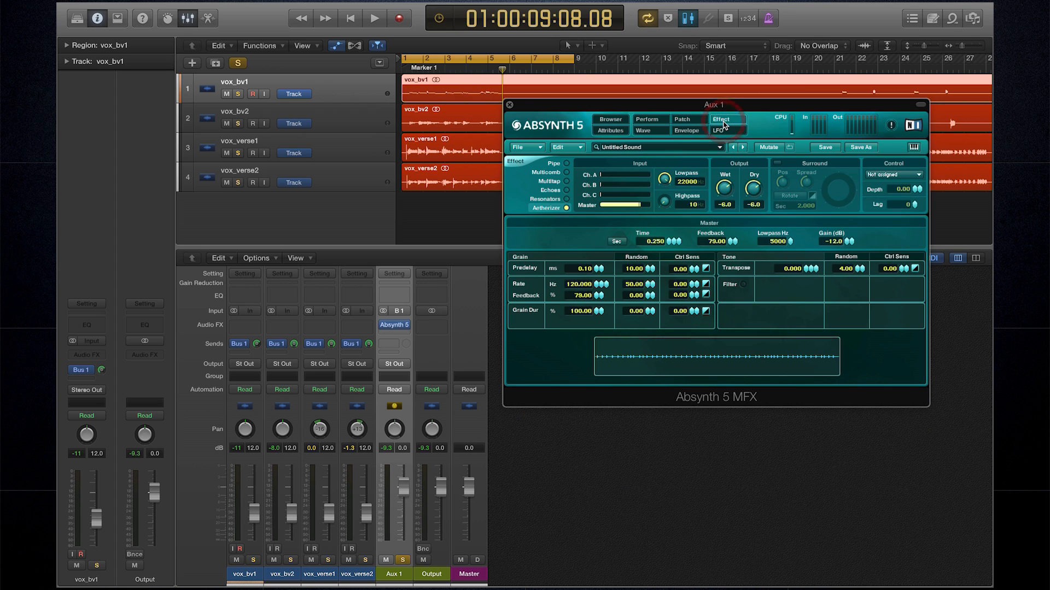
left_click_drag(643, 207, 658, 189)
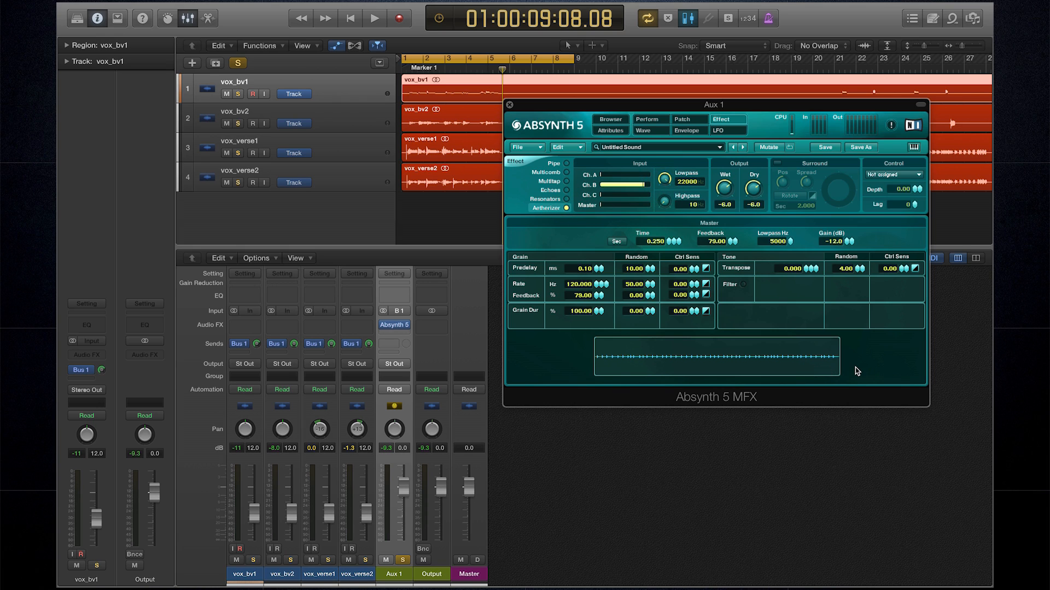
left_click(682, 119)
left_click_drag(613, 332, 613, 340)
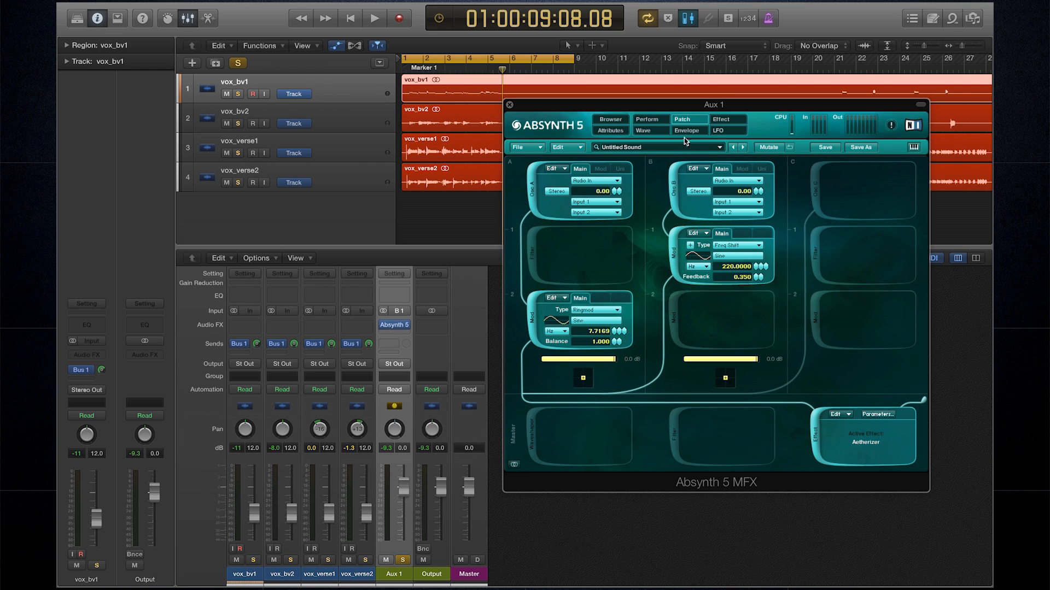
left_click(722, 120)
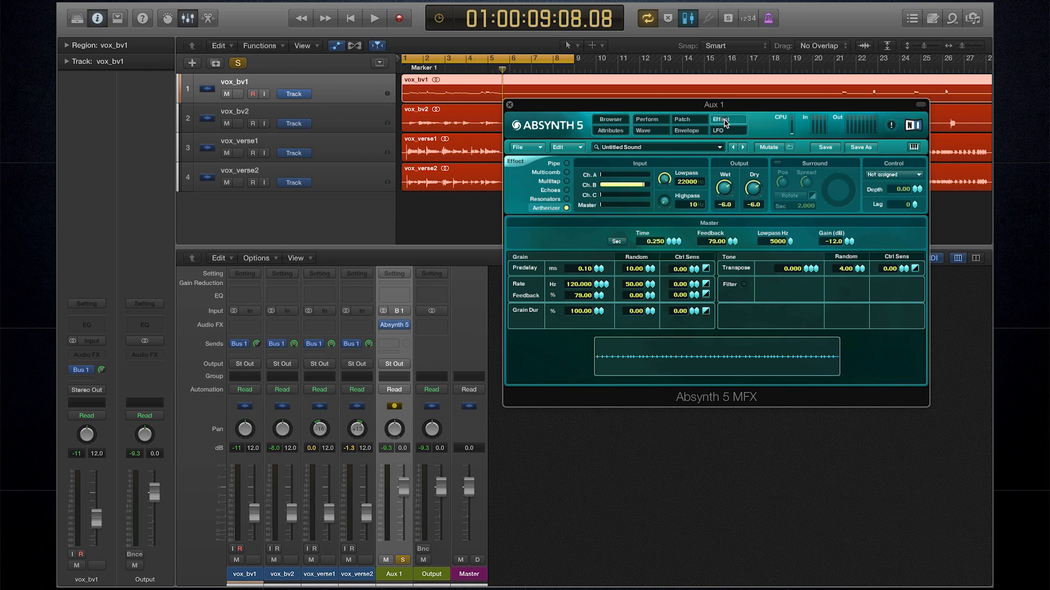
left_click(682, 120)
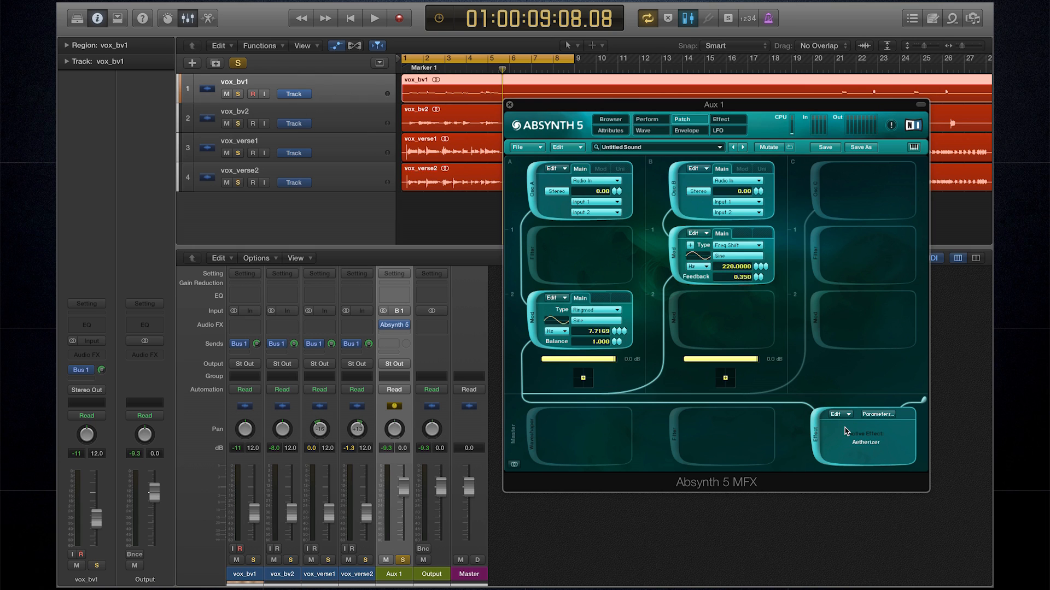
- Play the song, lower channel B's Freq Shift frequency to about 1.62 Hz, and stop playback
key("space")
left_click_drag(757, 273, 778, 321)
key("space")
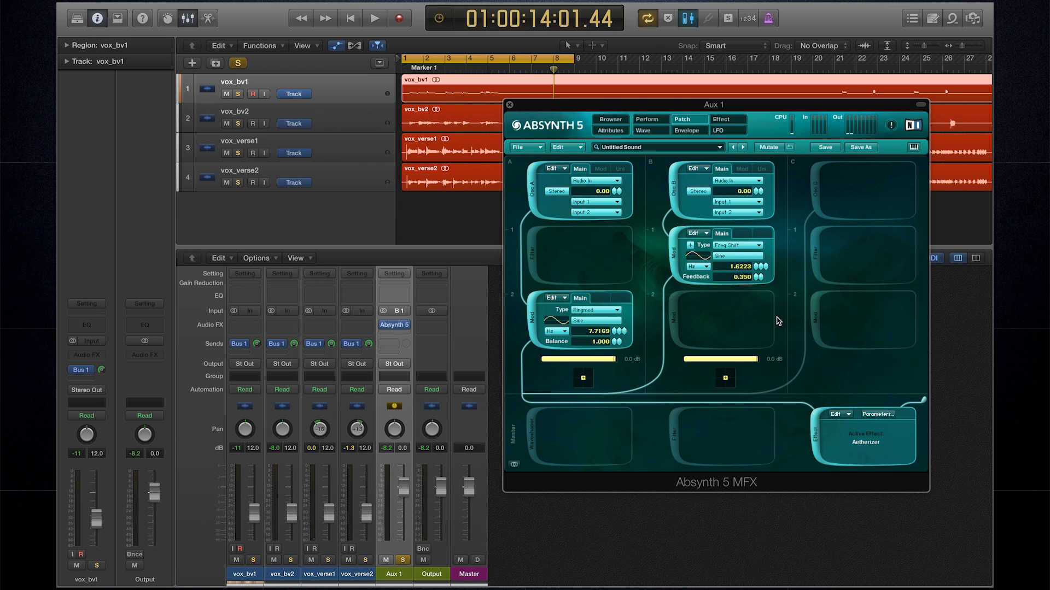
- Create an arrangement track for Aux 1 and move it below vox_verse2
key("shift+super")
key("shift+super")
left_click(397, 579, "ctrl")
left_click(421, 535)
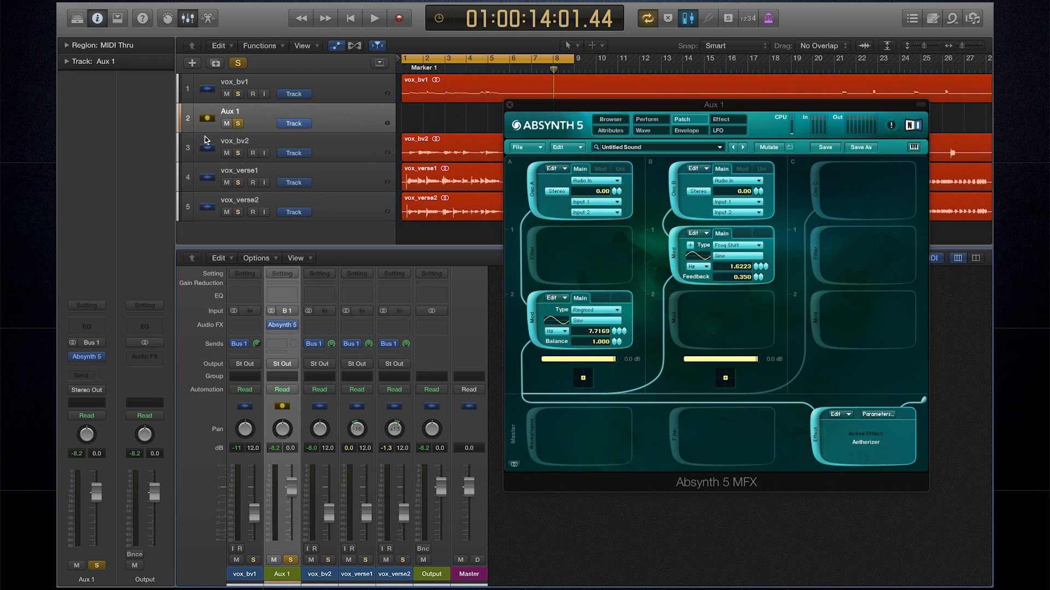
left_click_drag(189, 120, 194, 218)
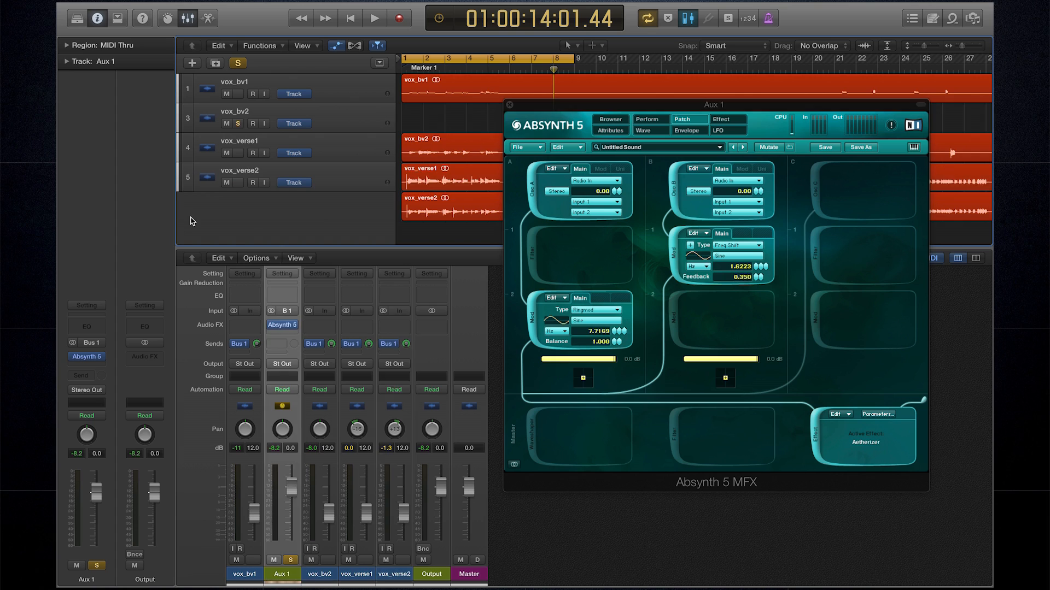
- Hide the mixer, enlarge the Aux 1 track, and set its automation mode to Touch
key("x")
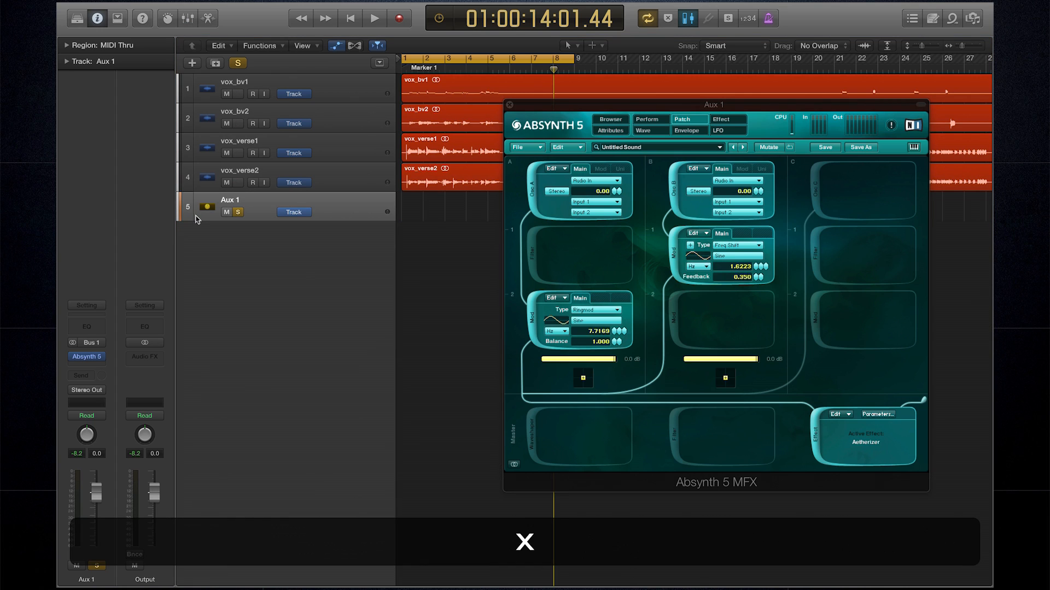
key("ctrl+z")
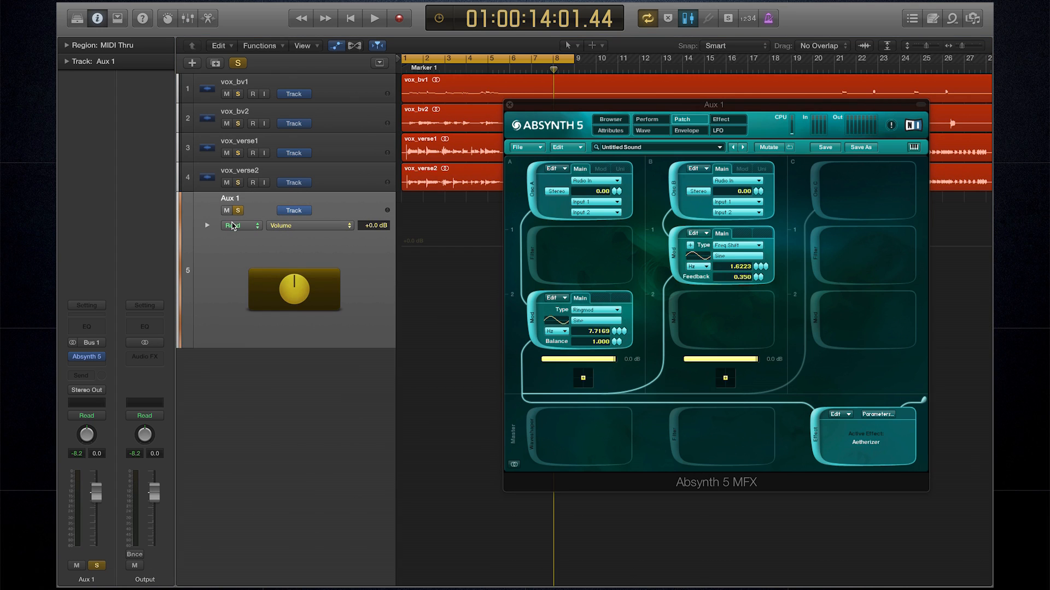
left_click(232, 225)
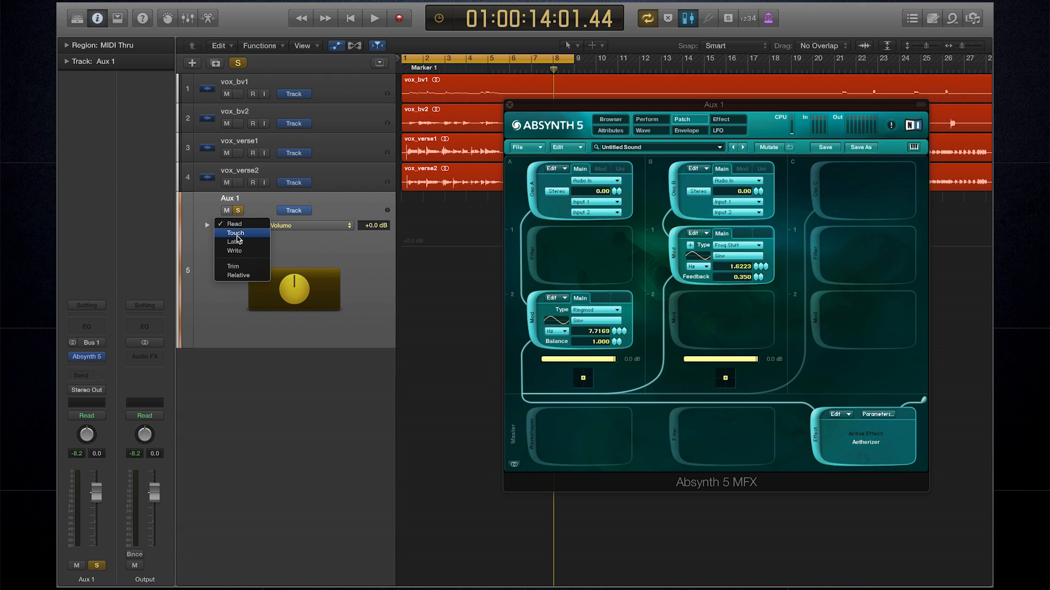
left_click(236, 234)
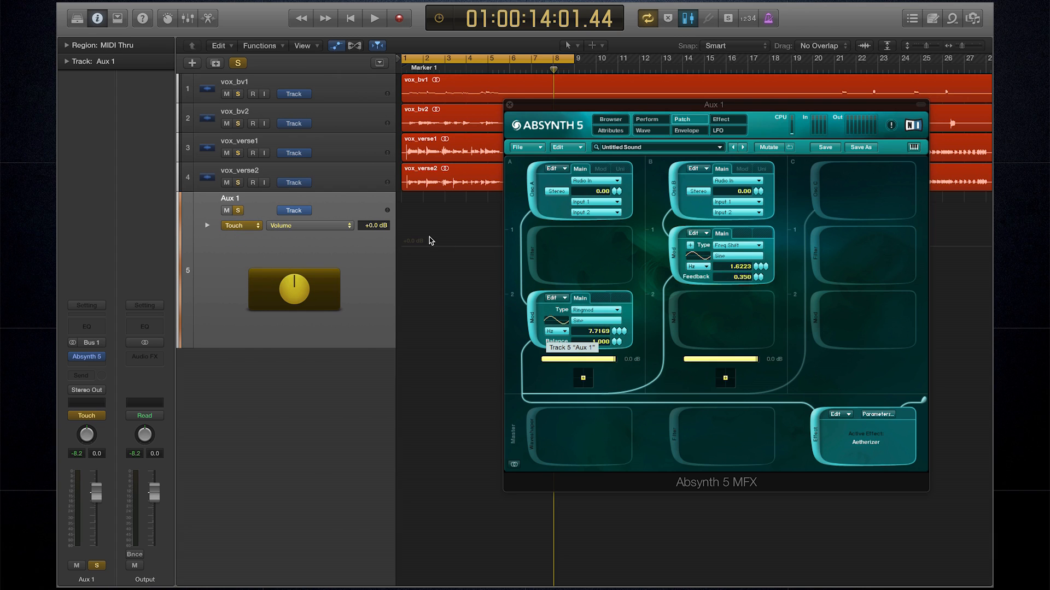
- Try to record Touch automation by sweeping channel A's Ringmod frequency while playing from the beginning
key("space")
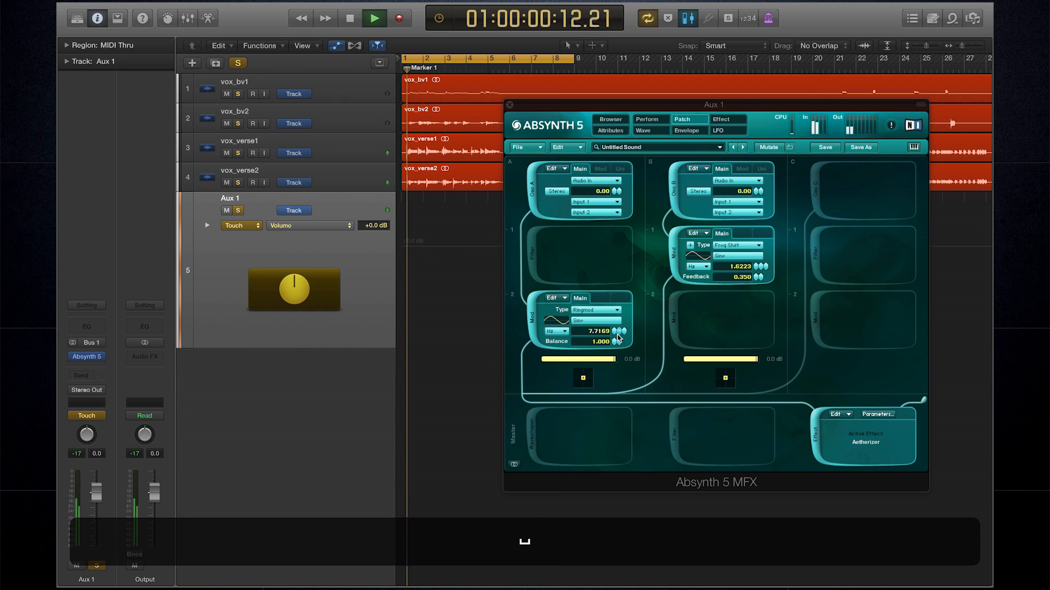
left_click(616, 332)
left_click(616, 333)
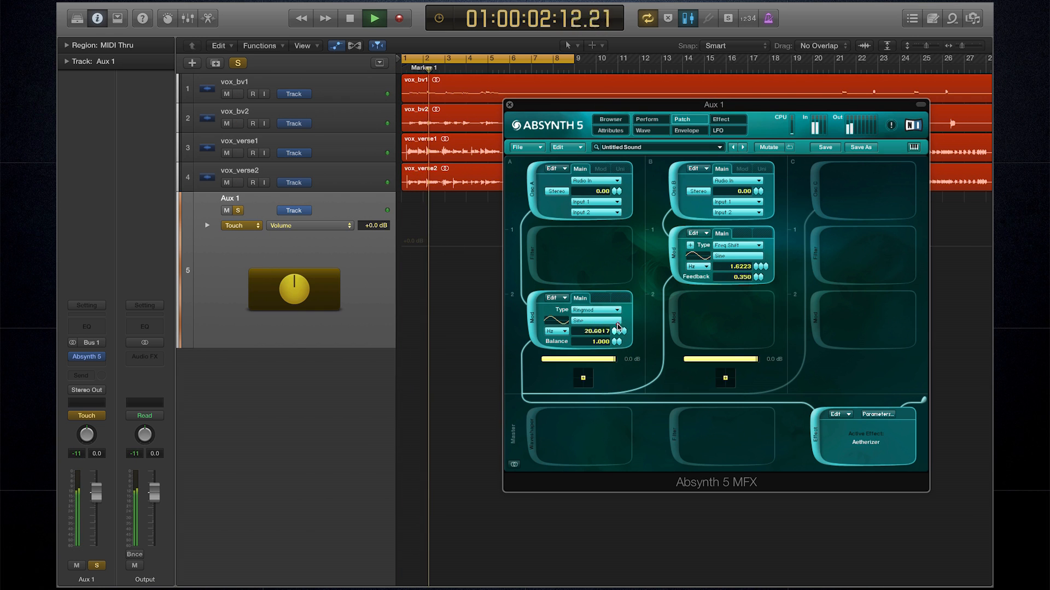
key("space")
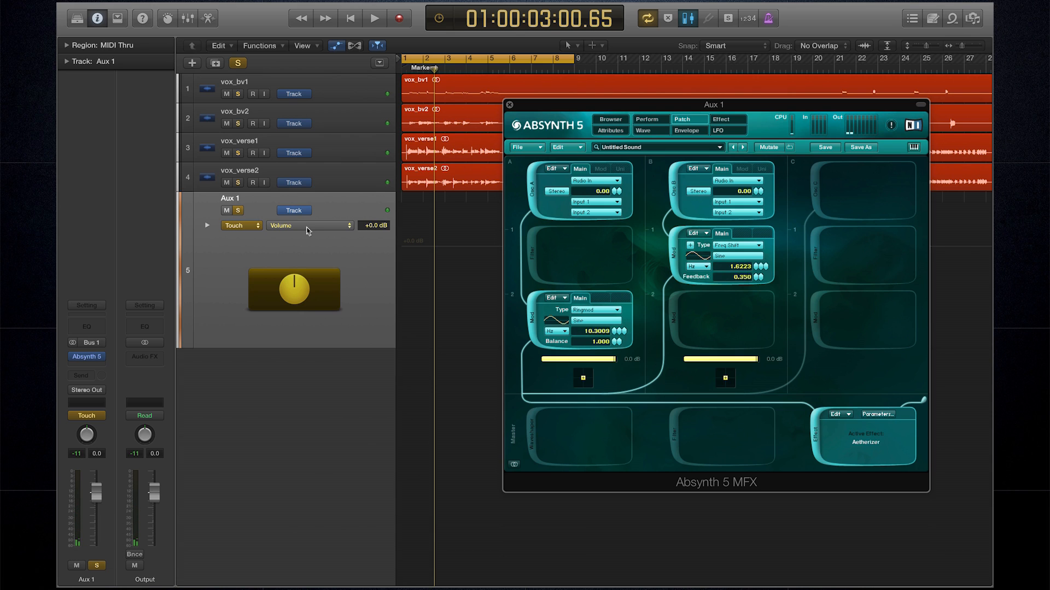
- Examine the Absynth parameters available for Aux 1 automation and the macro controls on the plug-in's Perform page
left_click(308, 230)
mouse_move(312, 203)
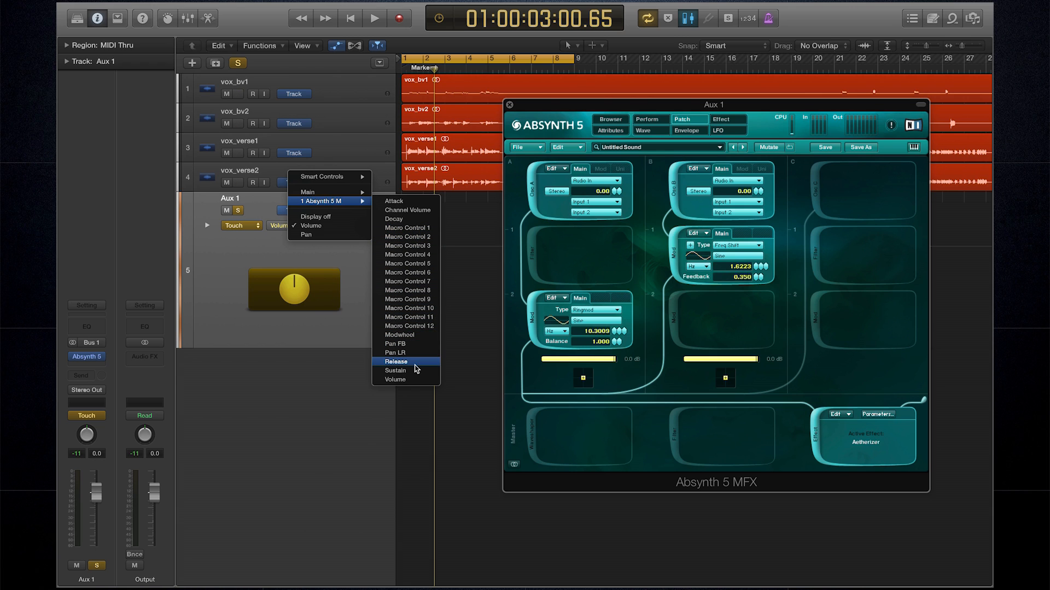
left_click(475, 334)
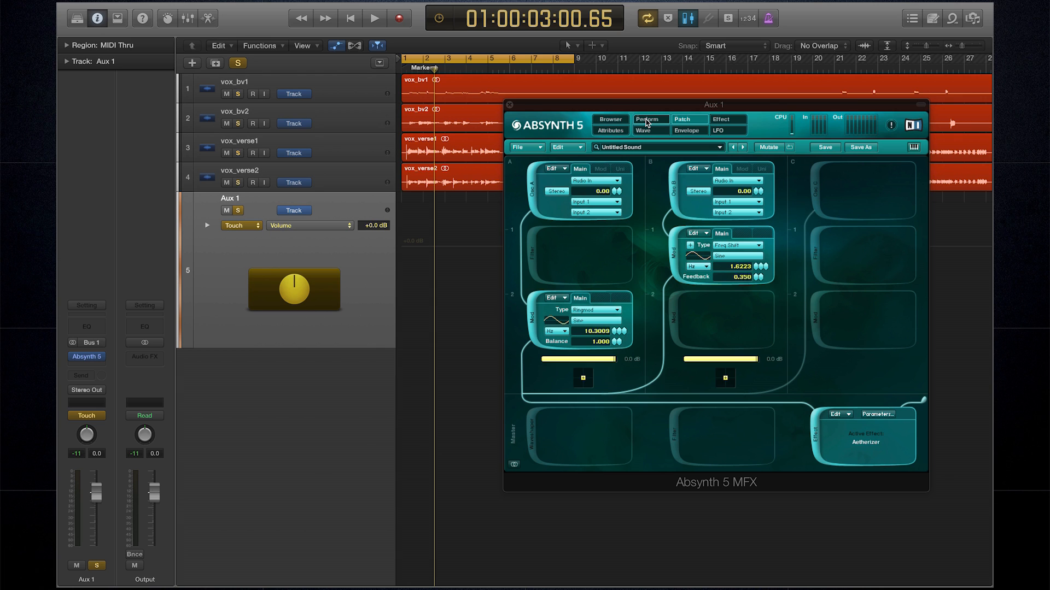
left_click(647, 122)
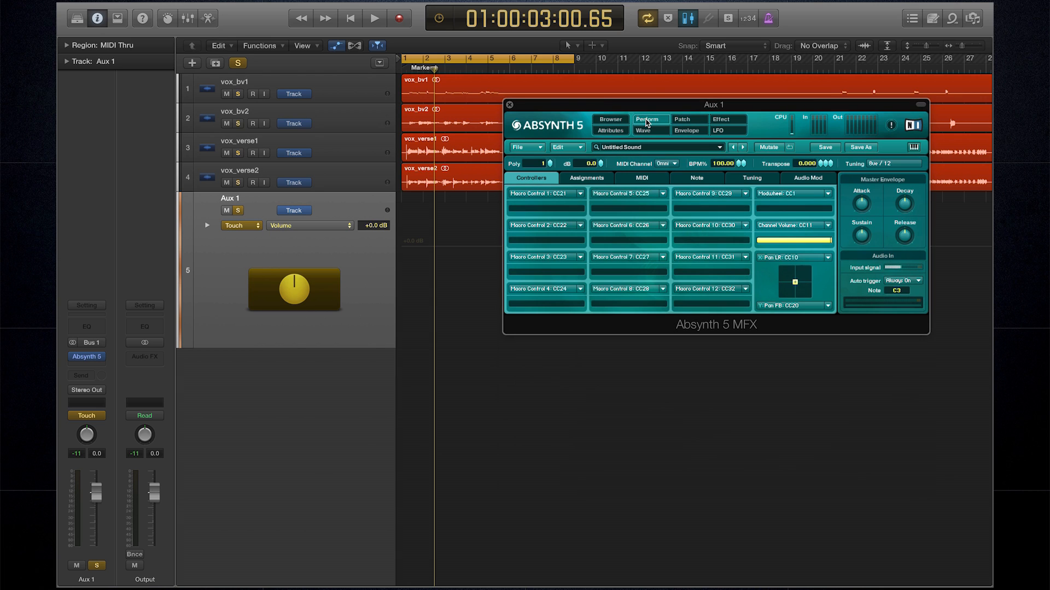
left_click(683, 123)
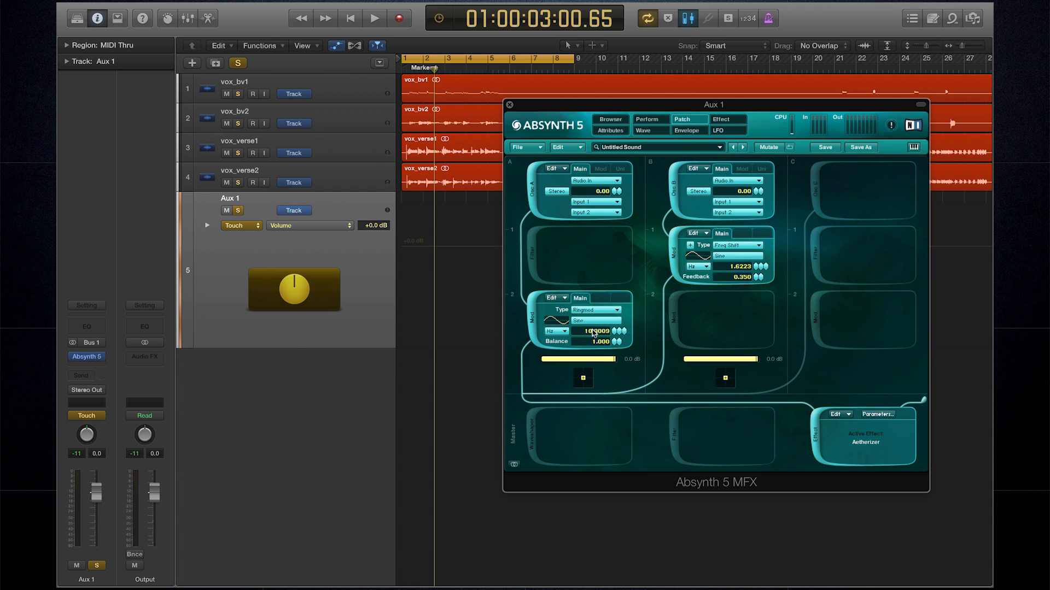
- Raise channel A's Ringmod frequency to 22000 Hz and assign it to Macro Control 1: CC21
left_click_drag(614, 335, 619, 250)
right_click(589, 332)
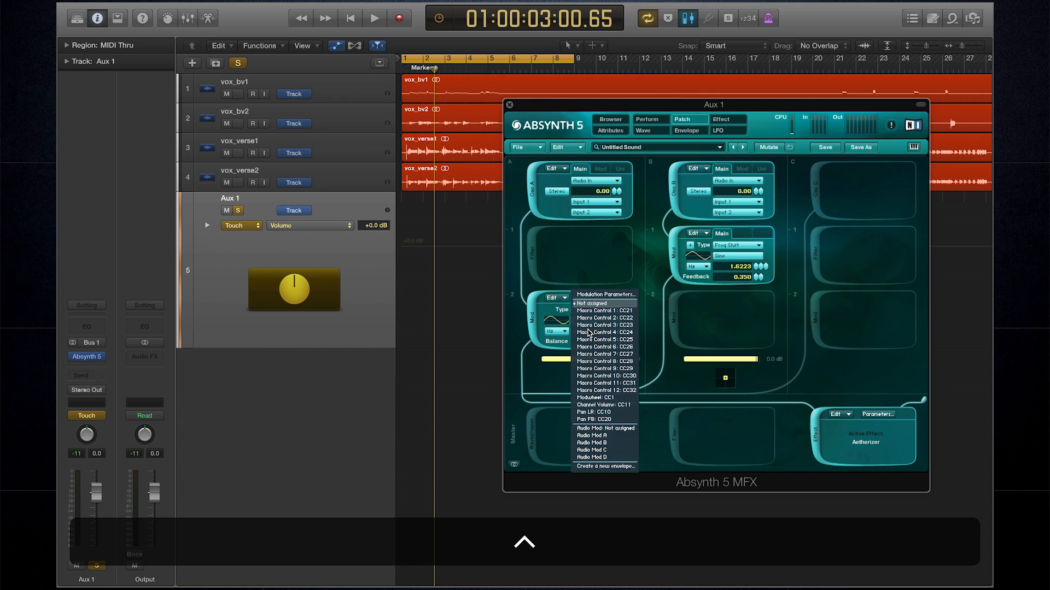
left_click(594, 311)
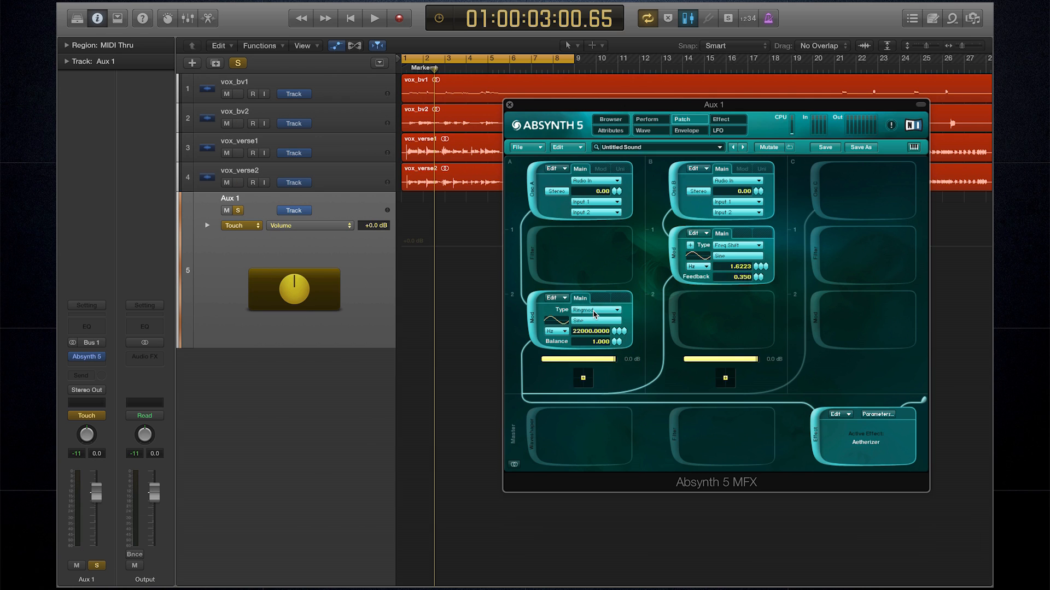
- Record automation of the Mod Pitch macro during playback, sweeping it down and back up to 100, and return to the Patch page
left_click(650, 119)
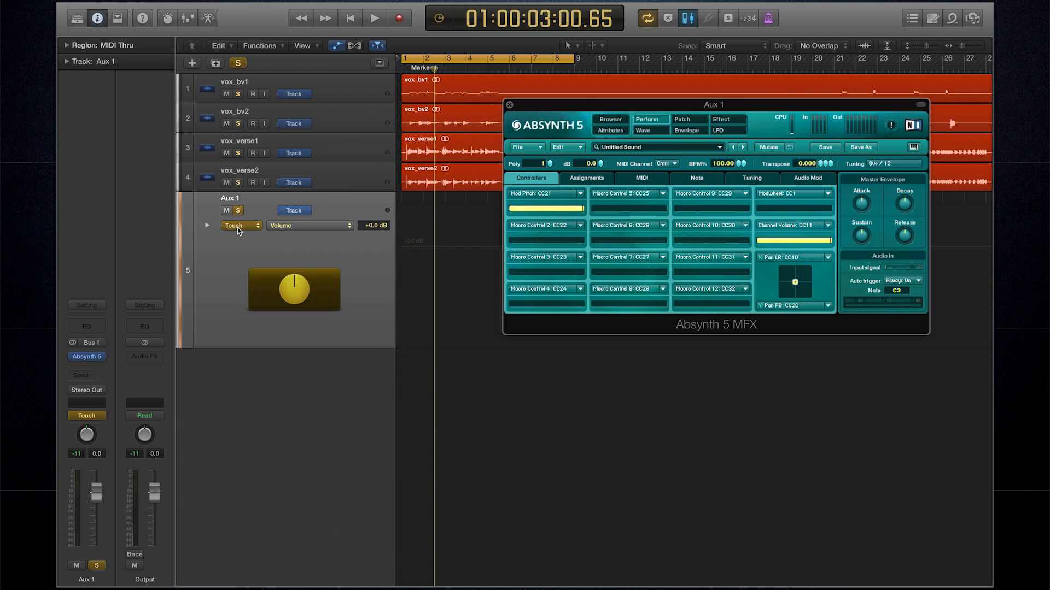
key("space")
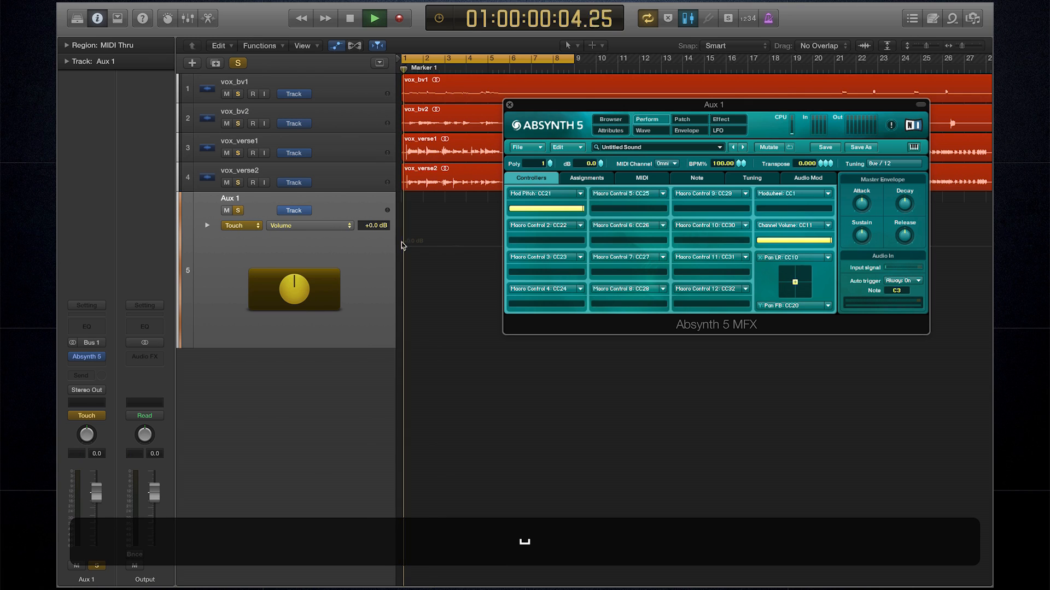
left_click_drag(581, 208, 488, 226)
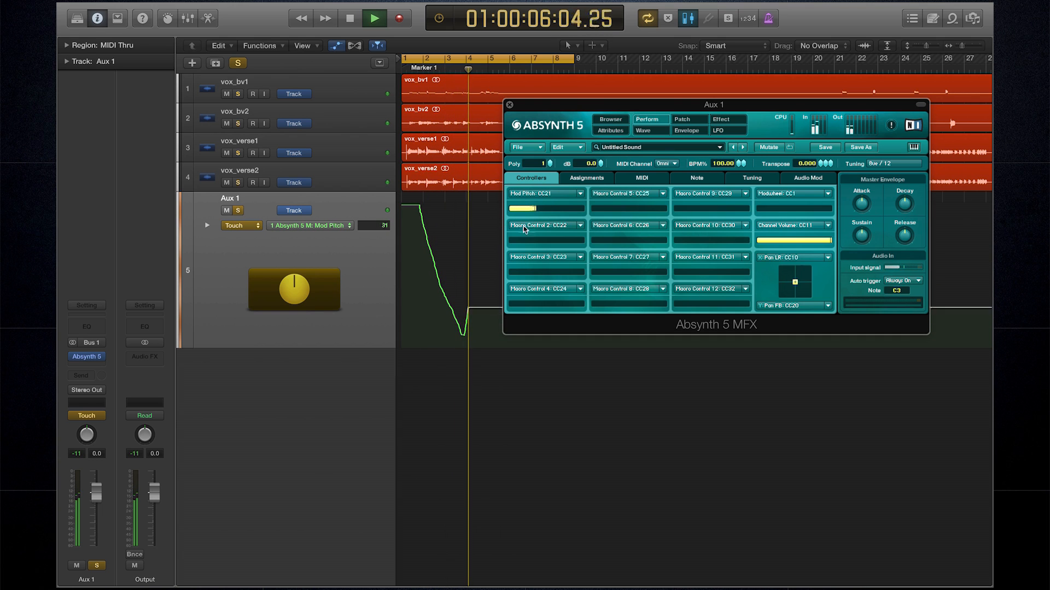
key("space")
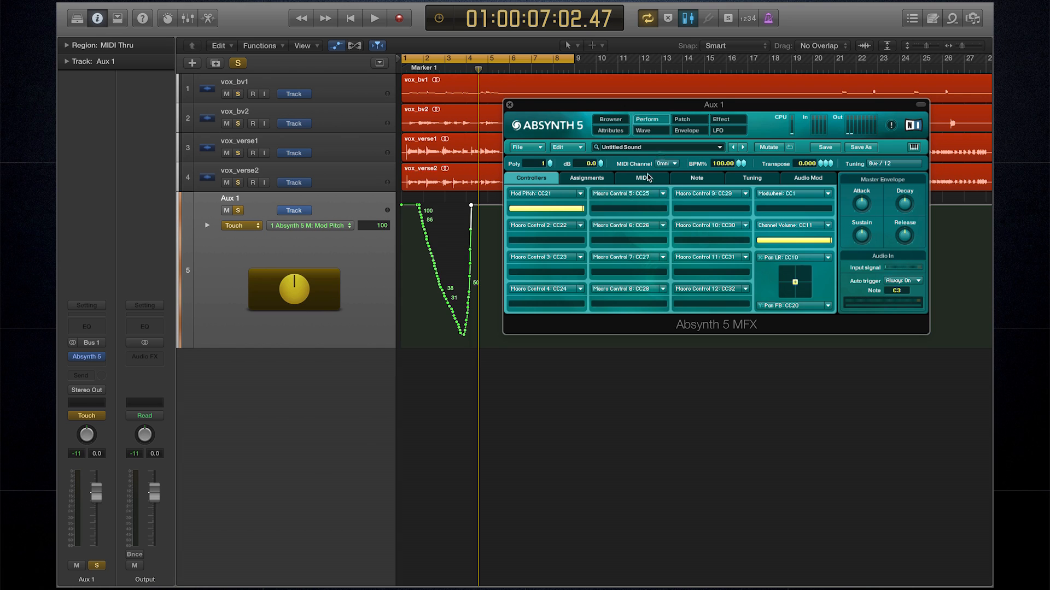
left_click(680, 120)
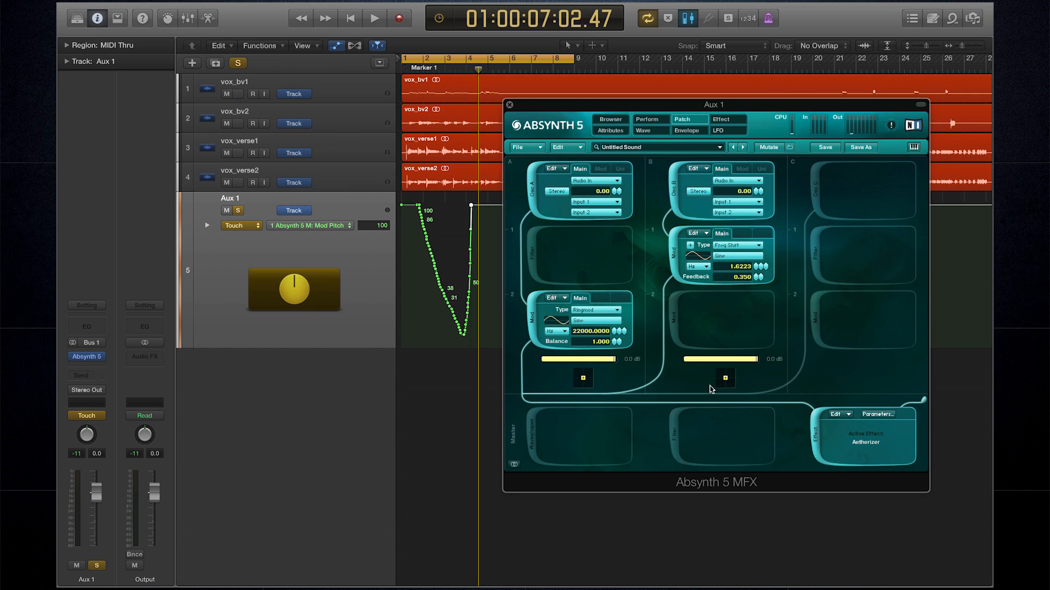